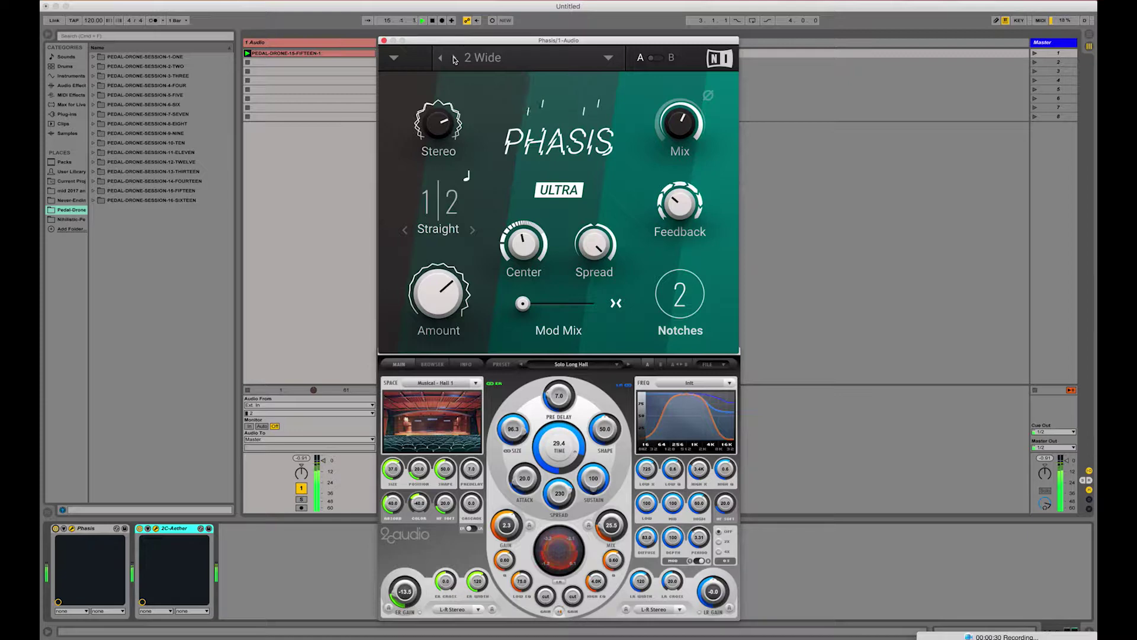
- Audition the Phasis factory presets one after another on the playing pedal drone clip, from Small Talk through to Modern Classic
{"action": "left_click", "coordinate": [454, 60]}
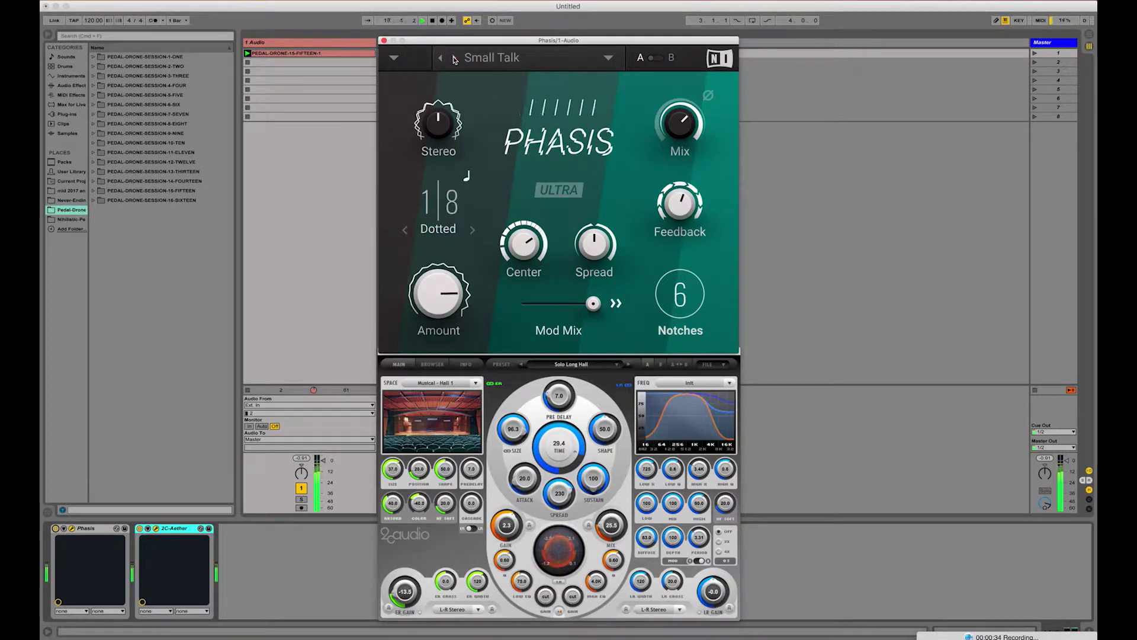
{"action": "left_click", "coordinate": [455, 59]}
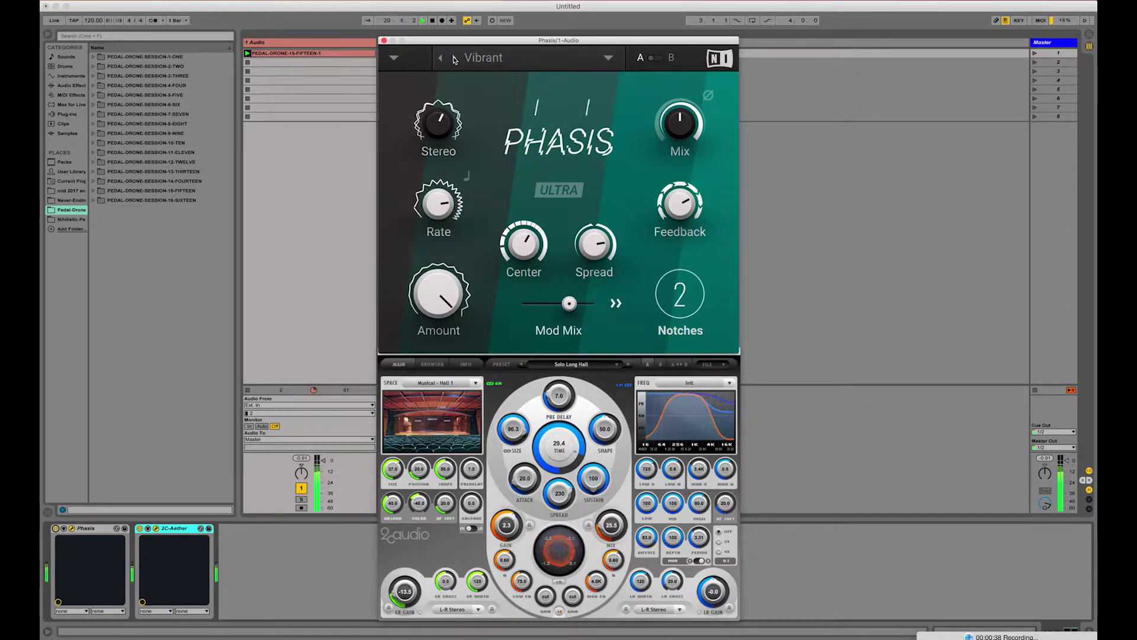
{"action": "left_click", "coordinate": [454, 59]}
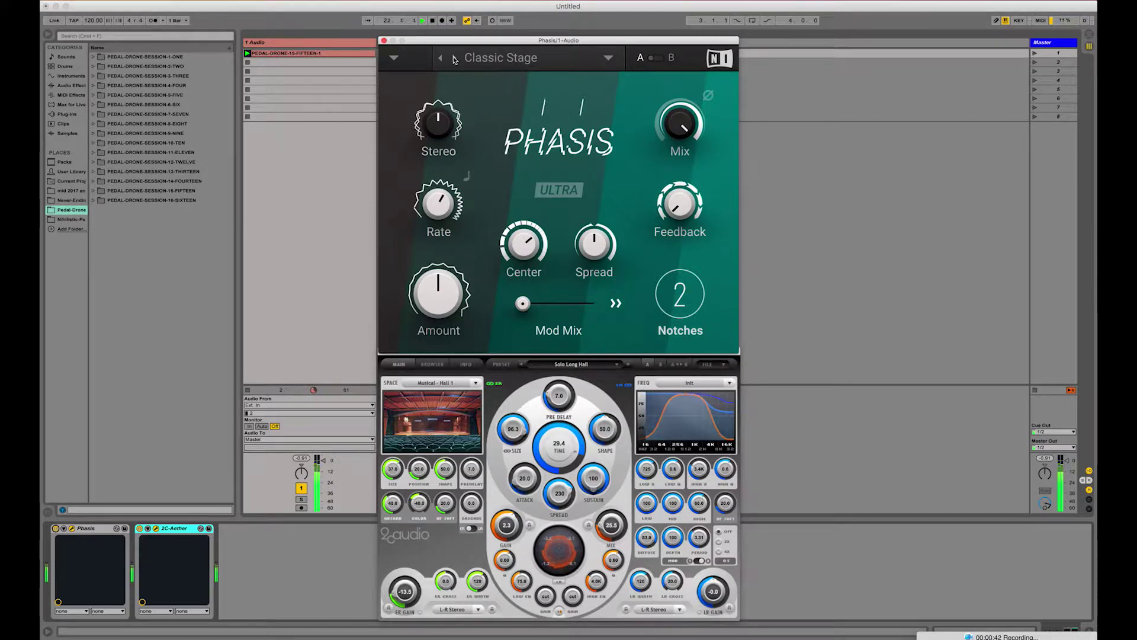
{"action": "left_click", "coordinate": [454, 59]}
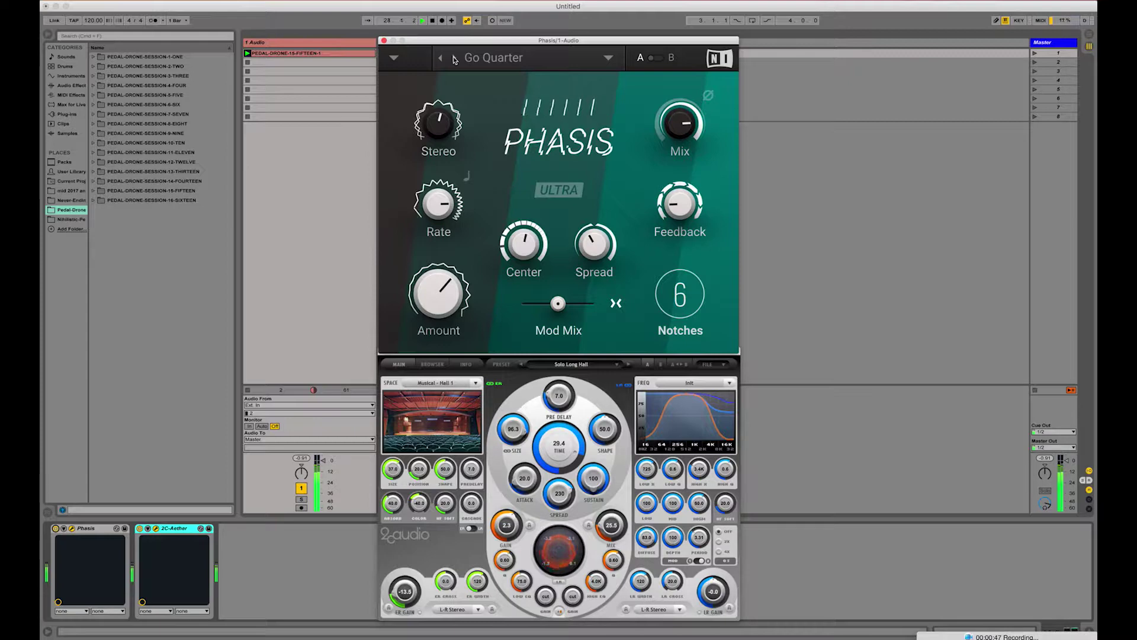
{"action": "left_click", "coordinate": [454, 60]}
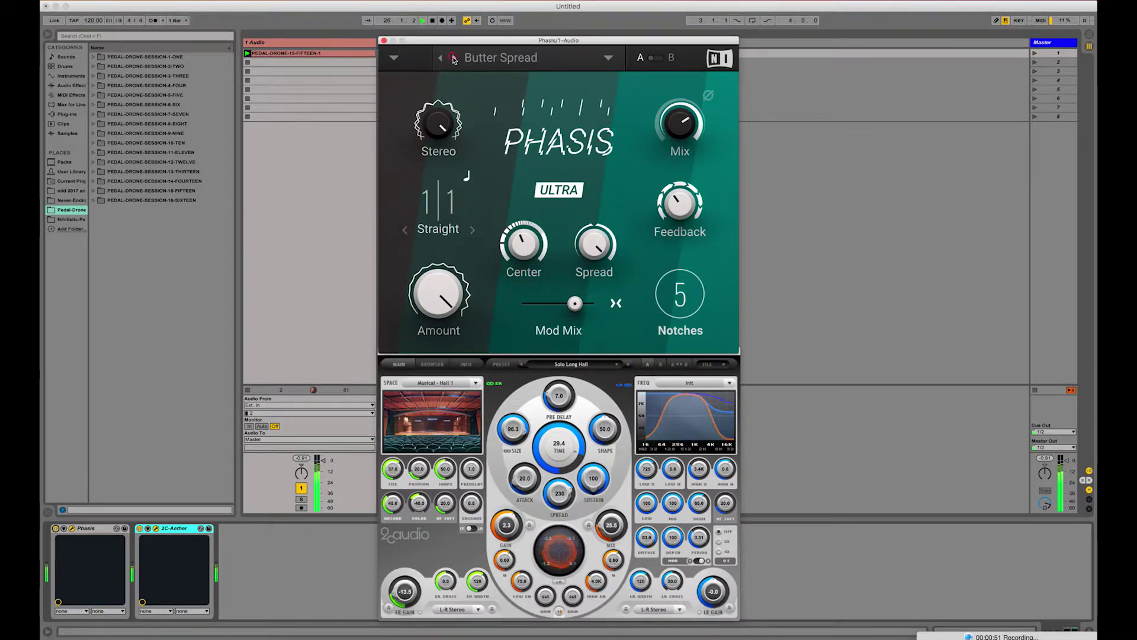
{"action": "left_click", "coordinate": [455, 59]}
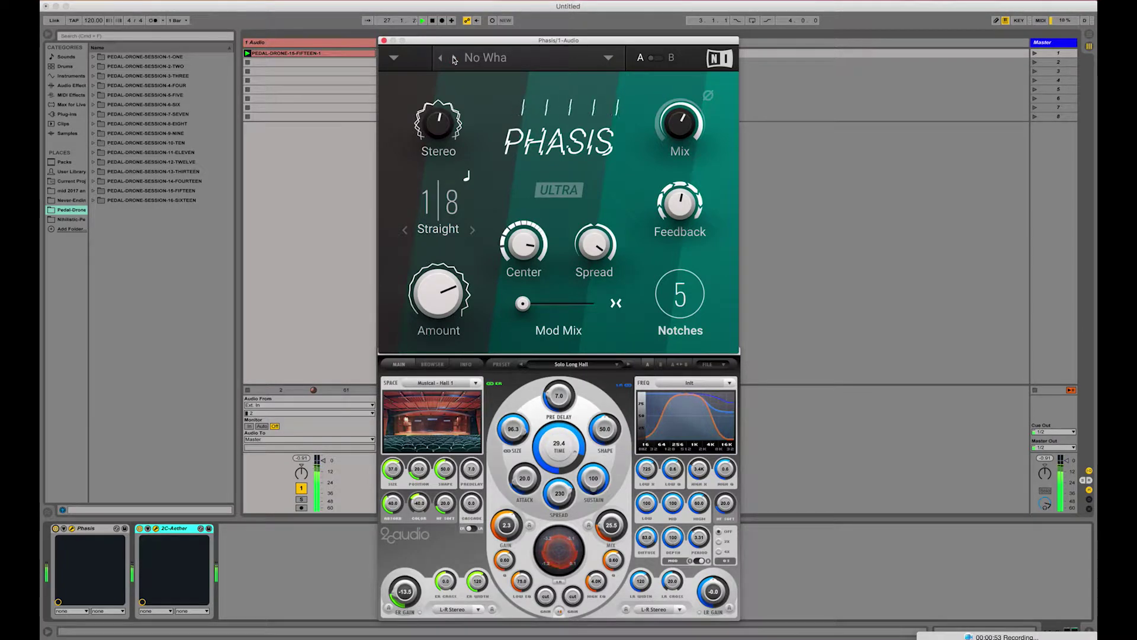
{"action": "left_click", "coordinate": [454, 60]}
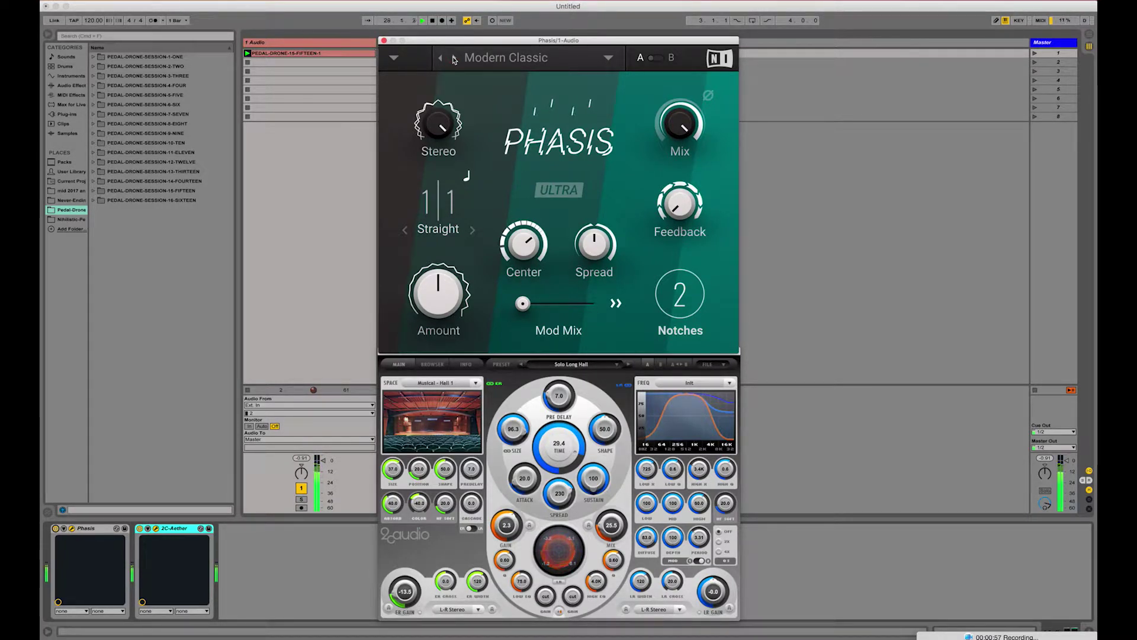
- Continue auditioning the following Phasis presets in order, from Dot Spread through Stereo Swirl and Space Class to Light Stage
{"action": "left_click", "coordinate": [455, 59]}
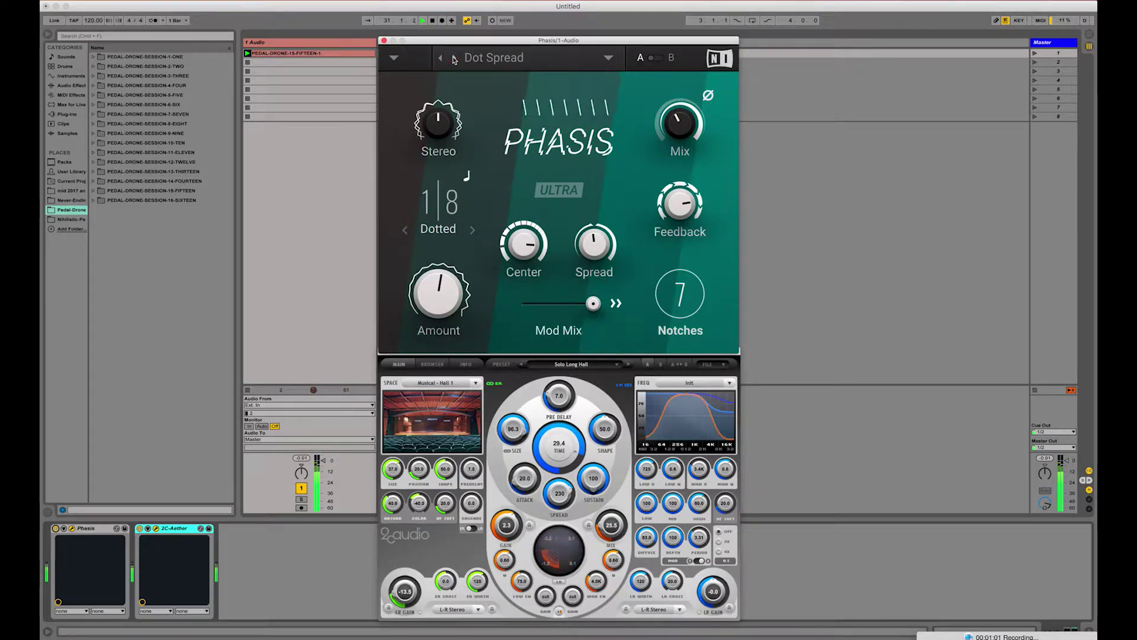
{"action": "left_click", "coordinate": [455, 59]}
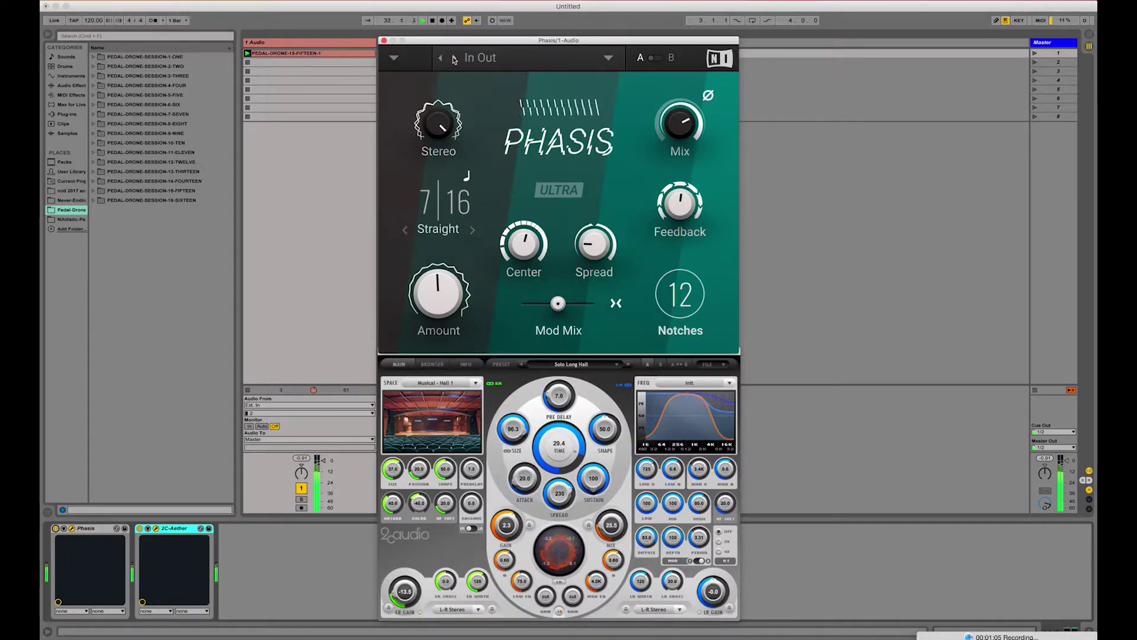
{"action": "left_click", "coordinate": [455, 59]}
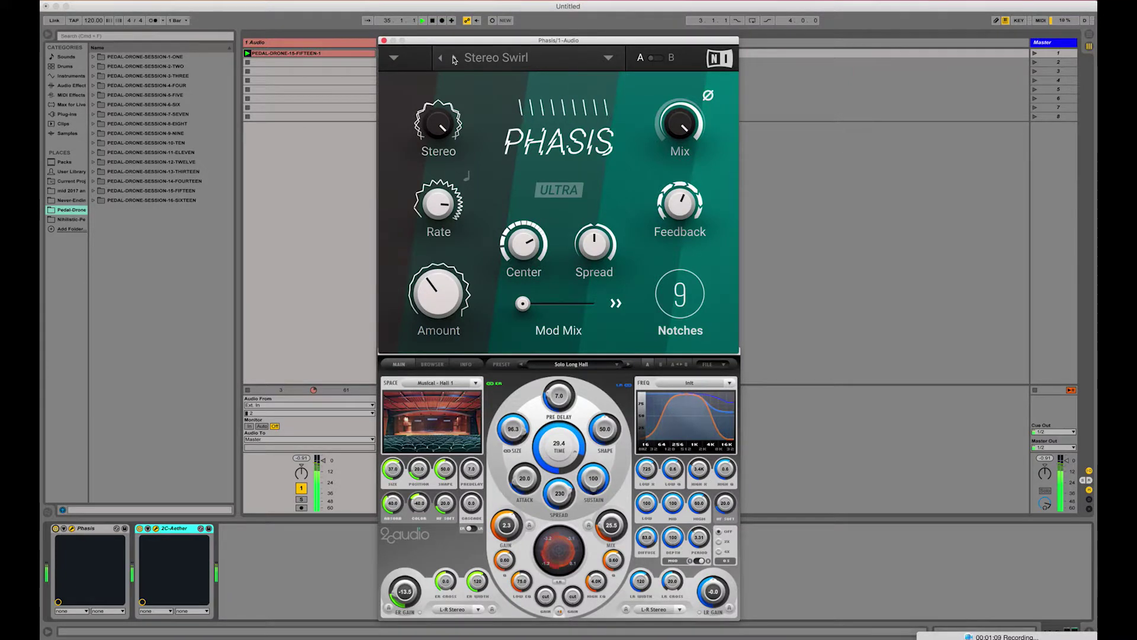
{"action": "left_click", "coordinate": [454, 60]}
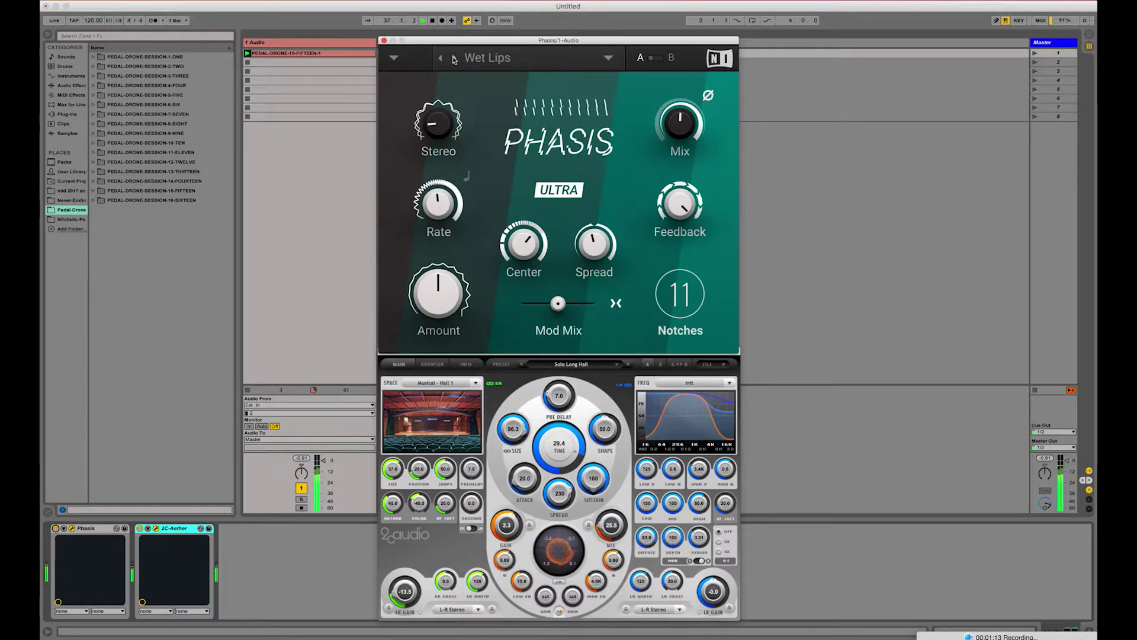
{"action": "left_click", "coordinate": [454, 59]}
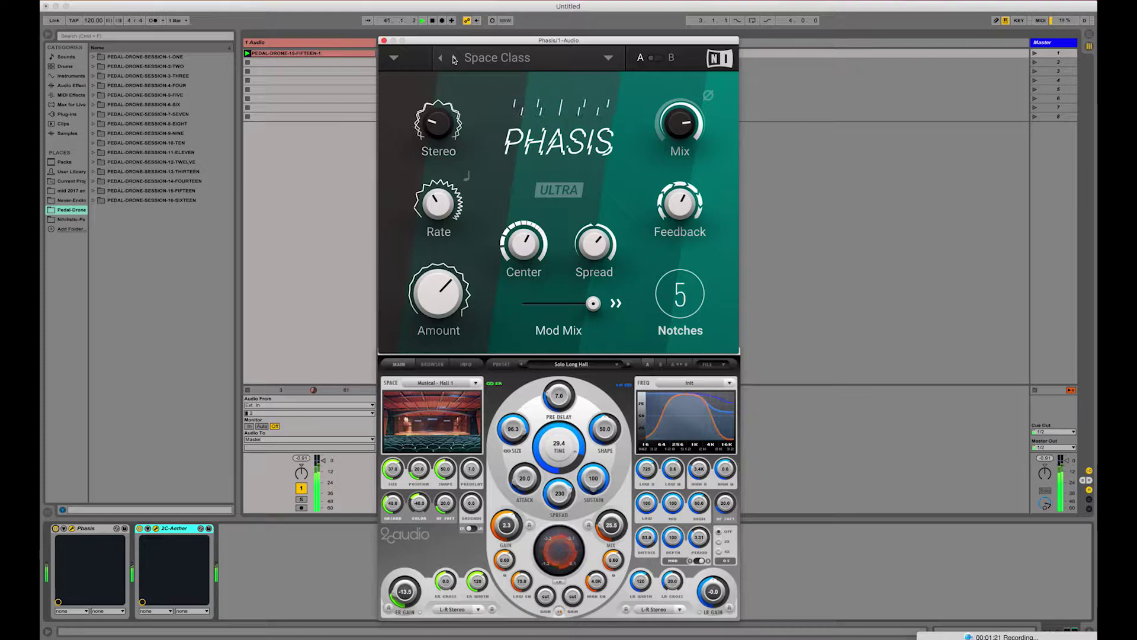
{"action": "left_click", "coordinate": [454, 60]}
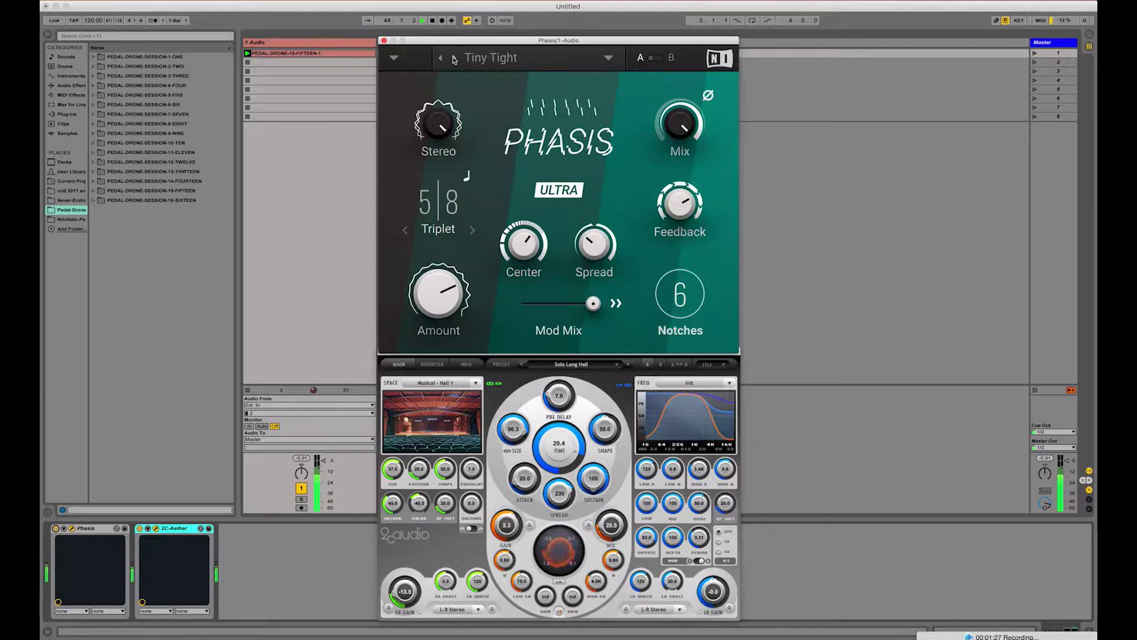
{"action": "left_click", "coordinate": [454, 60]}
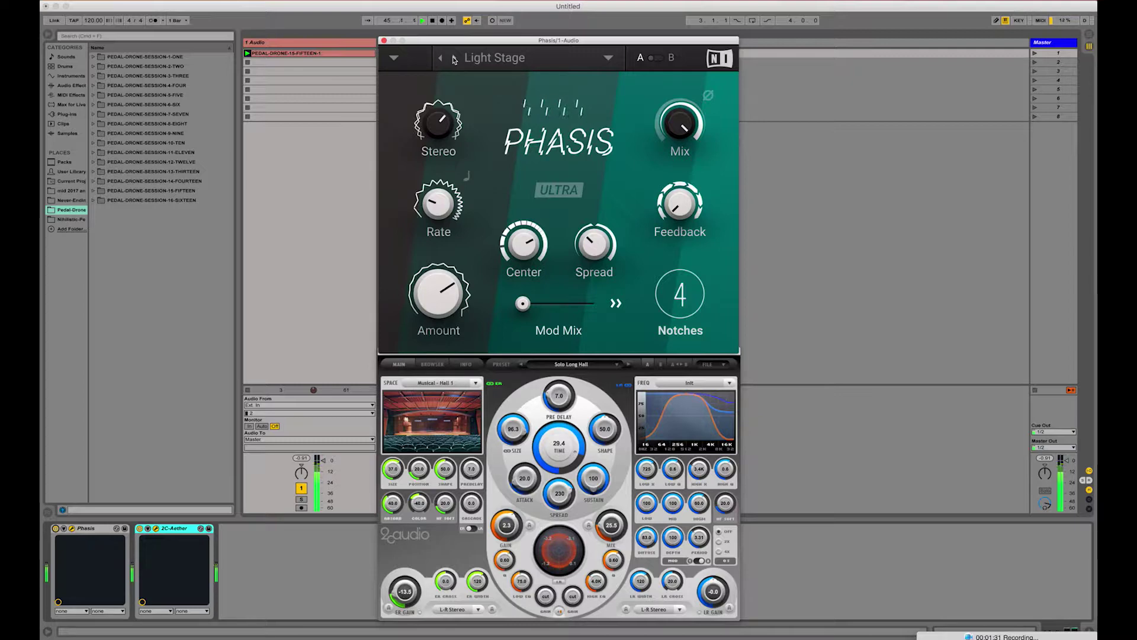
- Listen to the next Phasis presets in sequence, from Crispy Phasis through Stone Cold and Deep Eight to Swirly Trip
{"action": "left_click", "coordinate": [455, 59]}
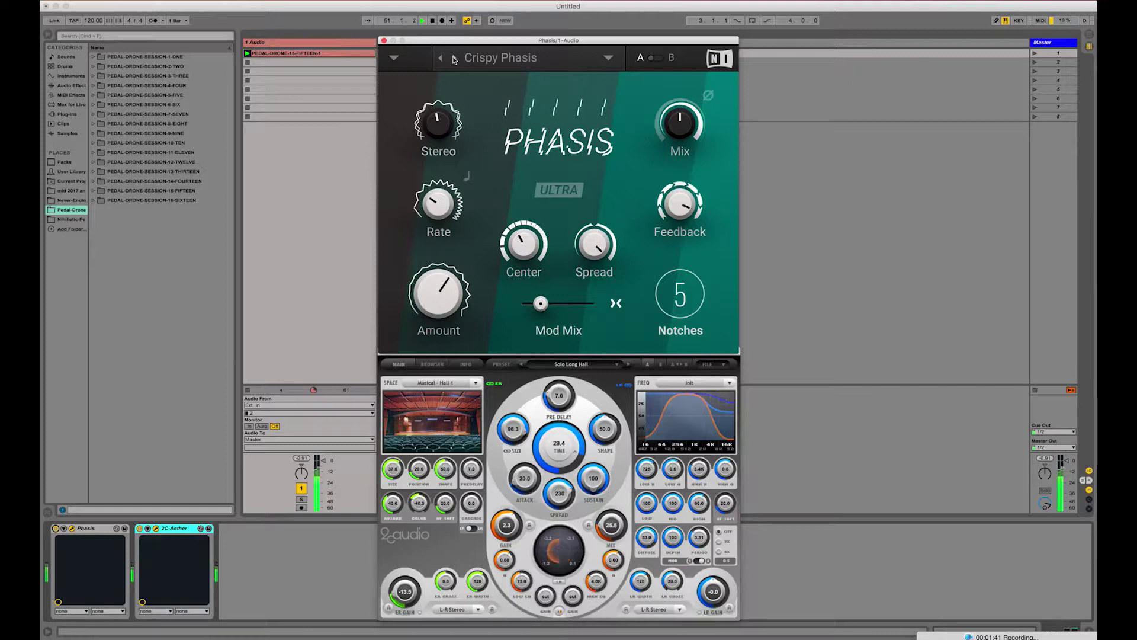
{"action": "left_click", "coordinate": [454, 59]}
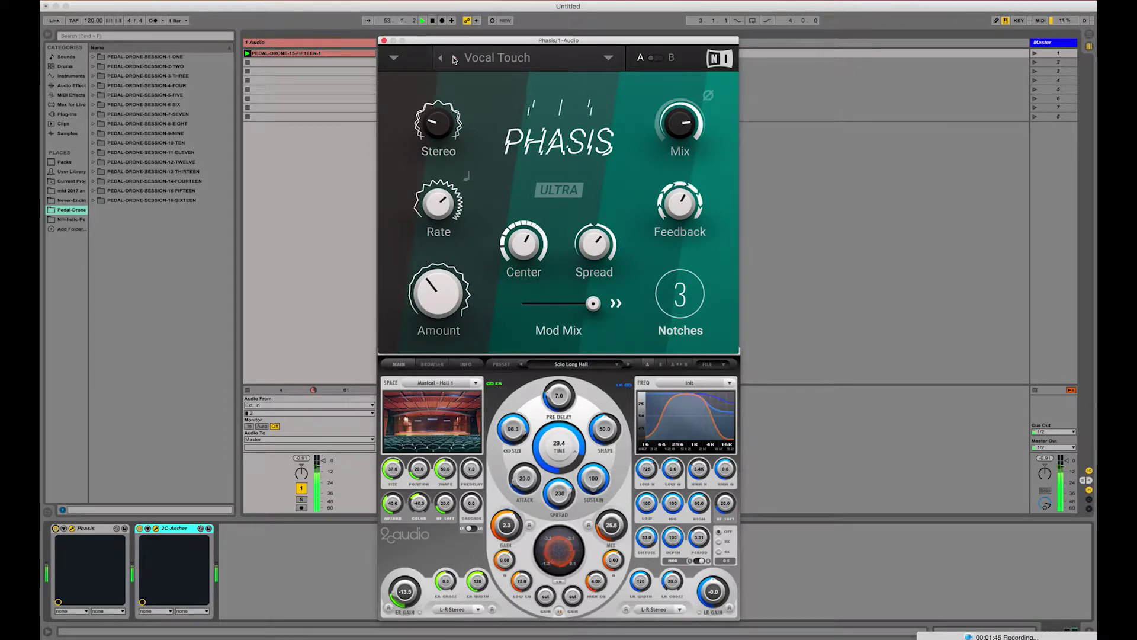
{"action": "left_click", "coordinate": [454, 59]}
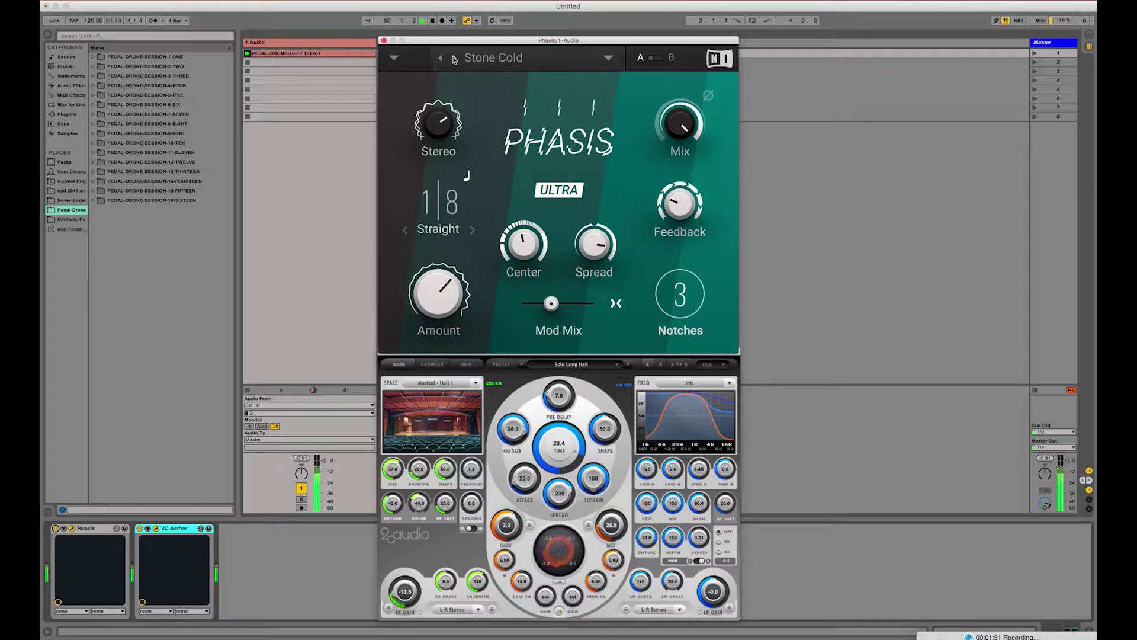
{"action": "left_click", "coordinate": [454, 59]}
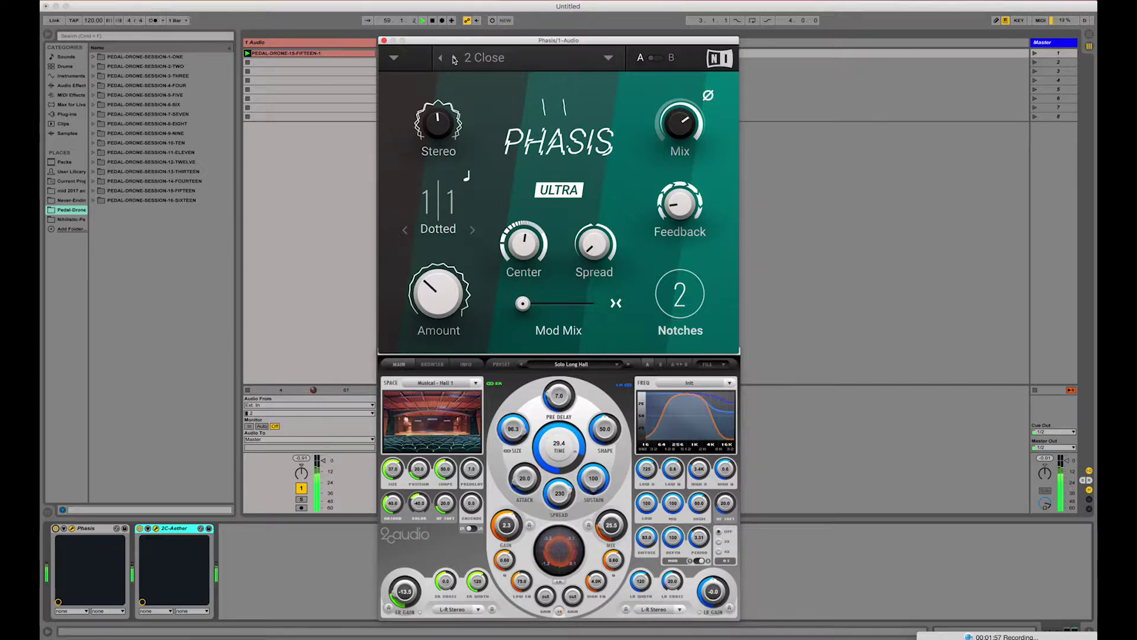
{"action": "left_click", "coordinate": [454, 60]}
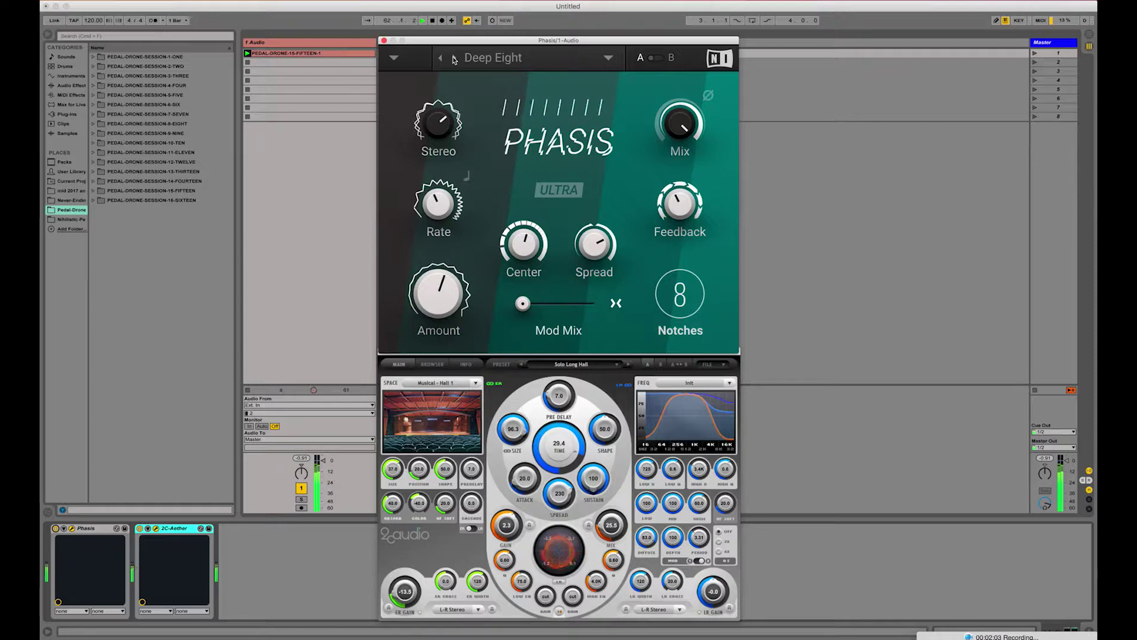
{"action": "left_click", "coordinate": [454, 59]}
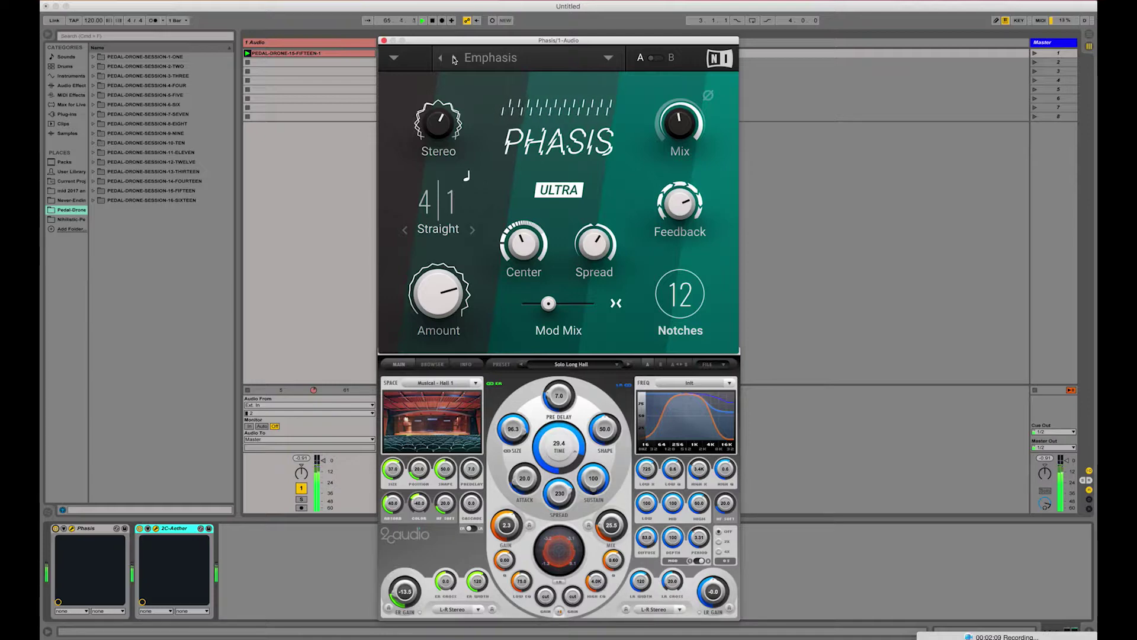
{"action": "left_click", "coordinate": [454, 59]}
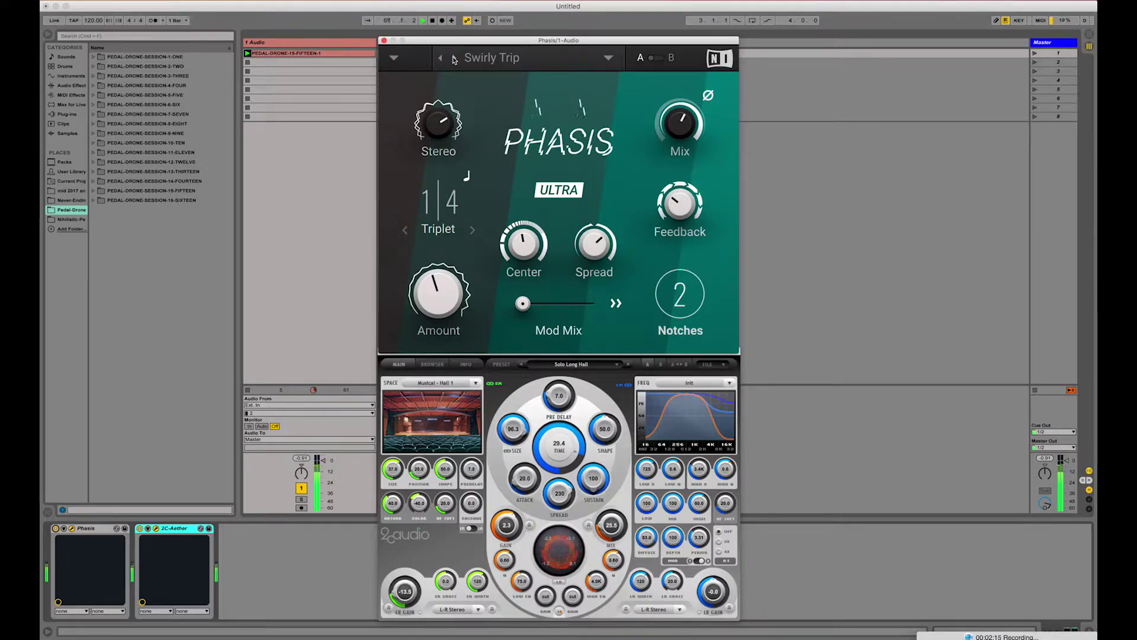
- Audition the Phasis presets from Gene Pool through Ocean Twelve and Yoy Yoy to Gentle Six, one at a time
{"action": "left_click", "coordinate": [455, 58]}
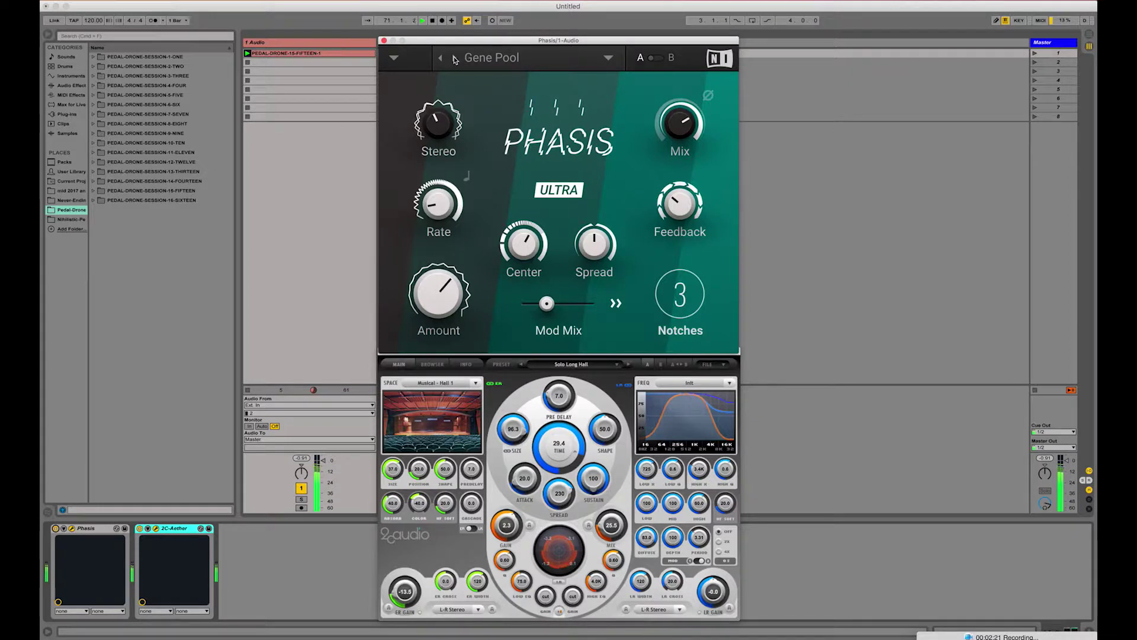
{"action": "left_click", "coordinate": [455, 59]}
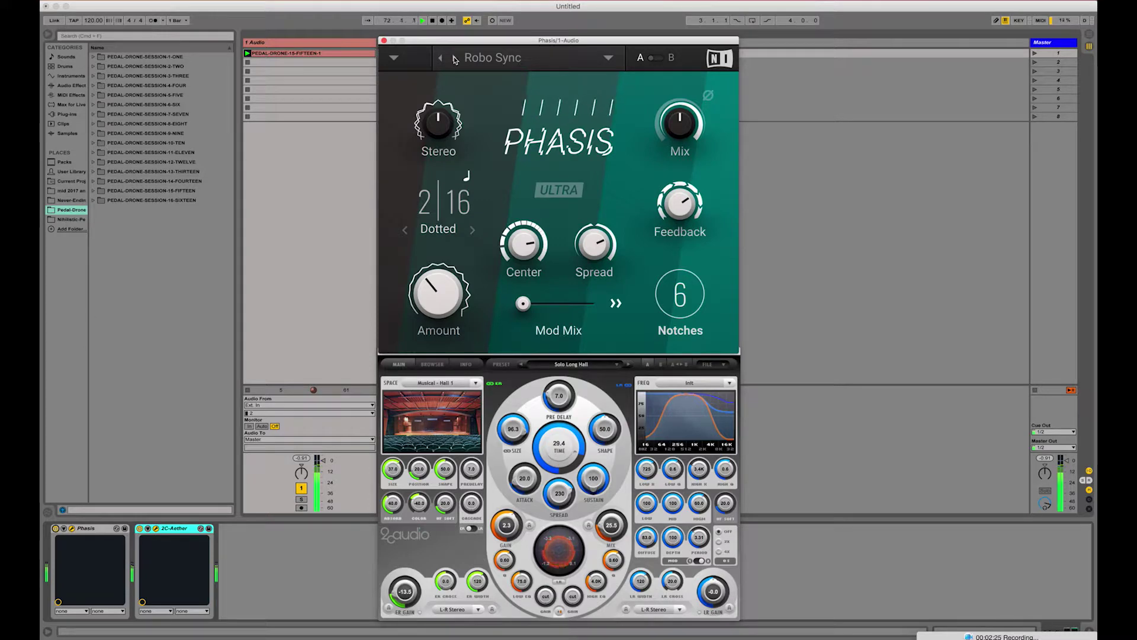
{"action": "left_click", "coordinate": [454, 59]}
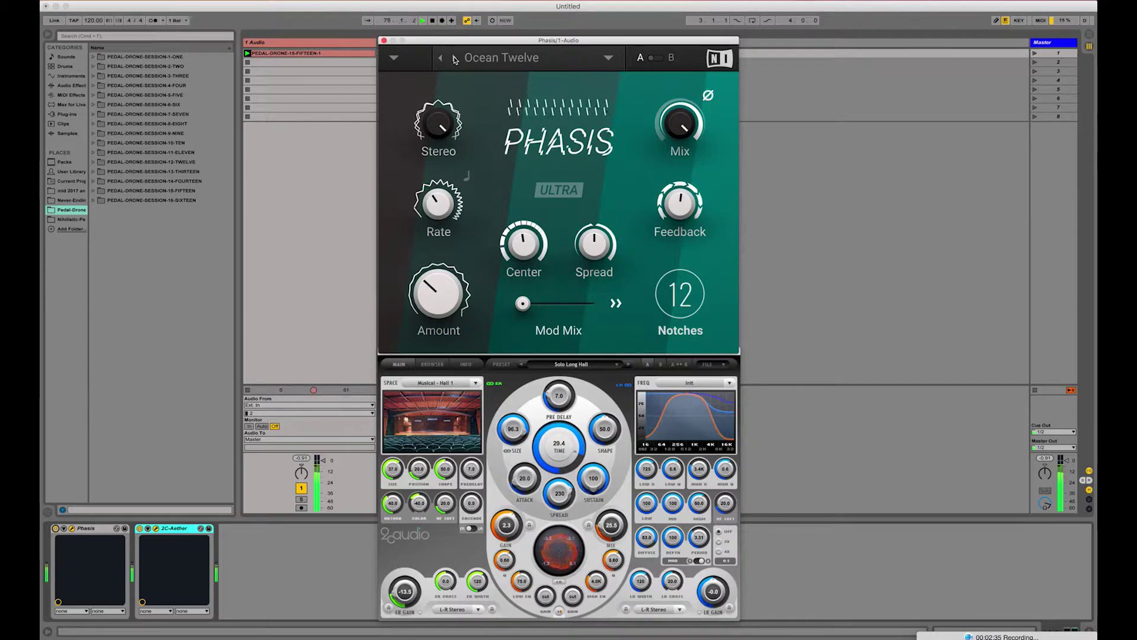
{"action": "left_click", "coordinate": [455, 58]}
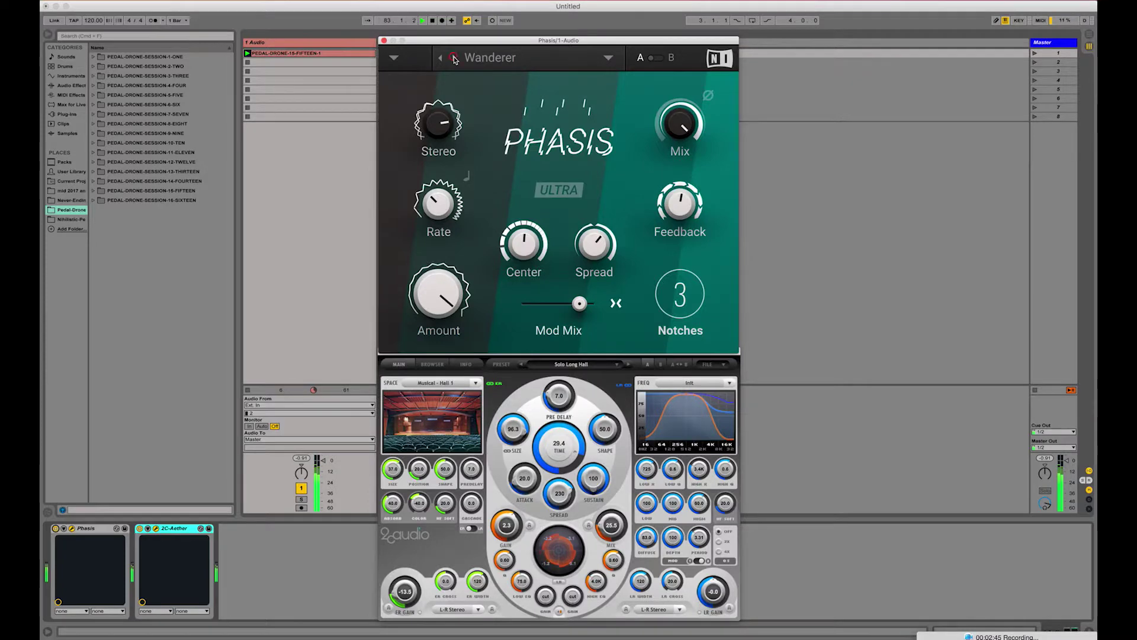
{"action": "left_click", "coordinate": [454, 59]}
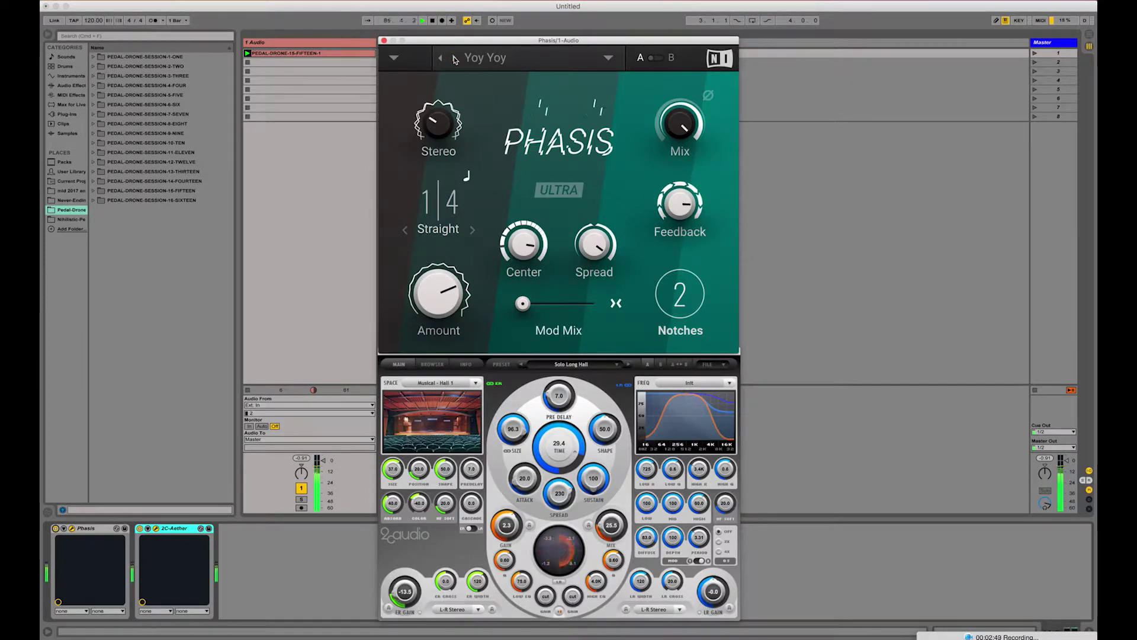
{"action": "left_click", "coordinate": [454, 58]}
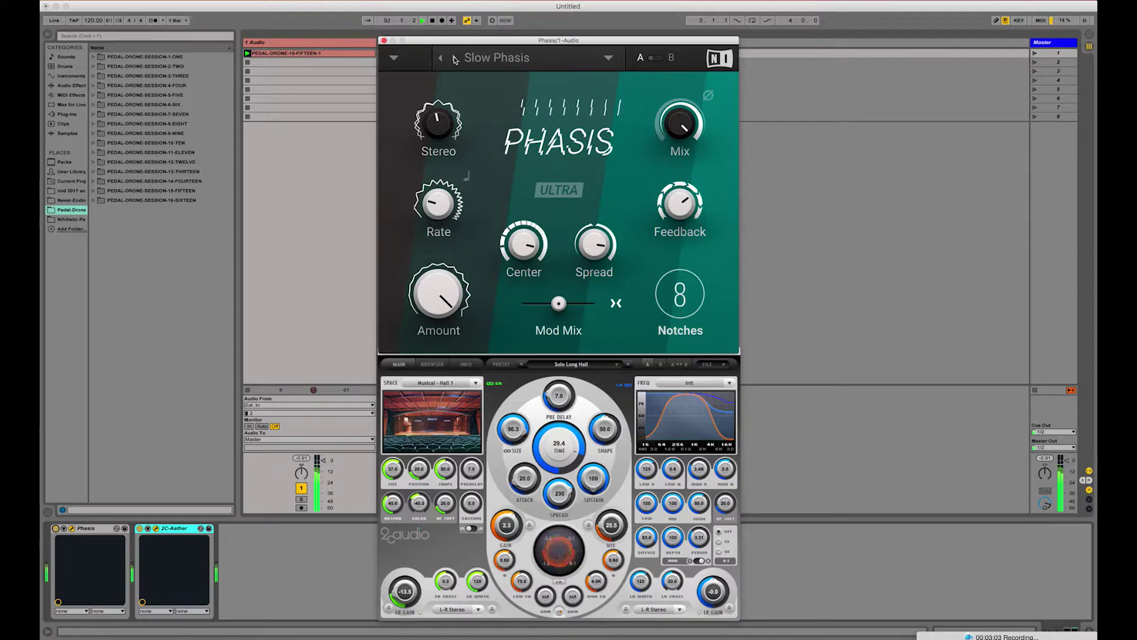
{"action": "left_click", "coordinate": [455, 58]}
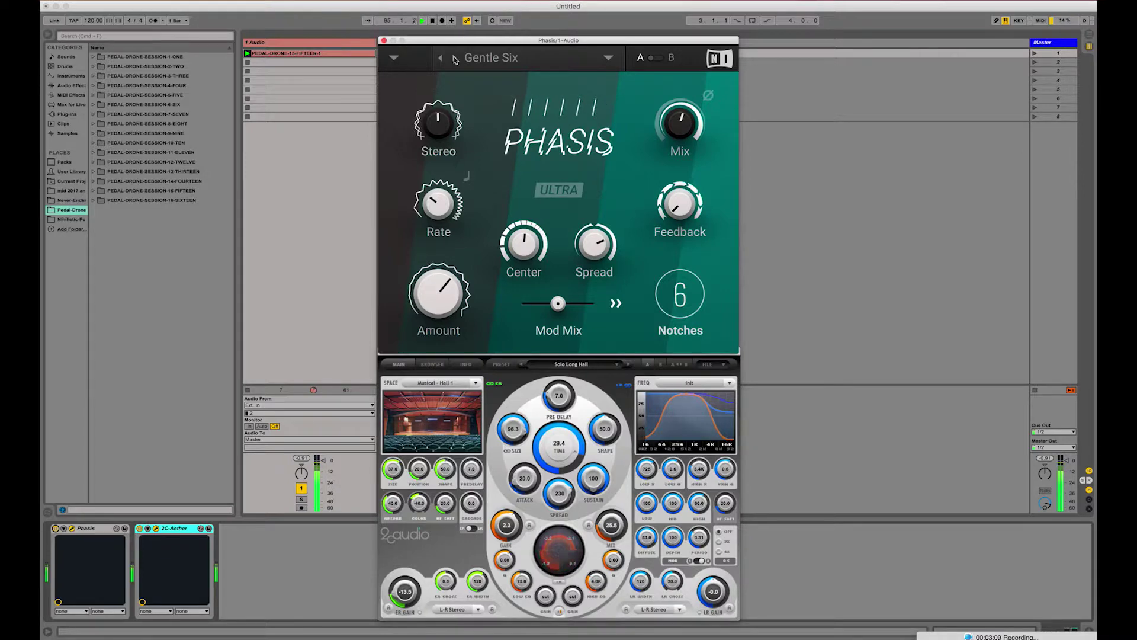
- Listen to each successive Phasis preset from Udu Magic through Warm Rub and Blip Control to Ultra Modulator
{"action": "left_click", "coordinate": [455, 58]}
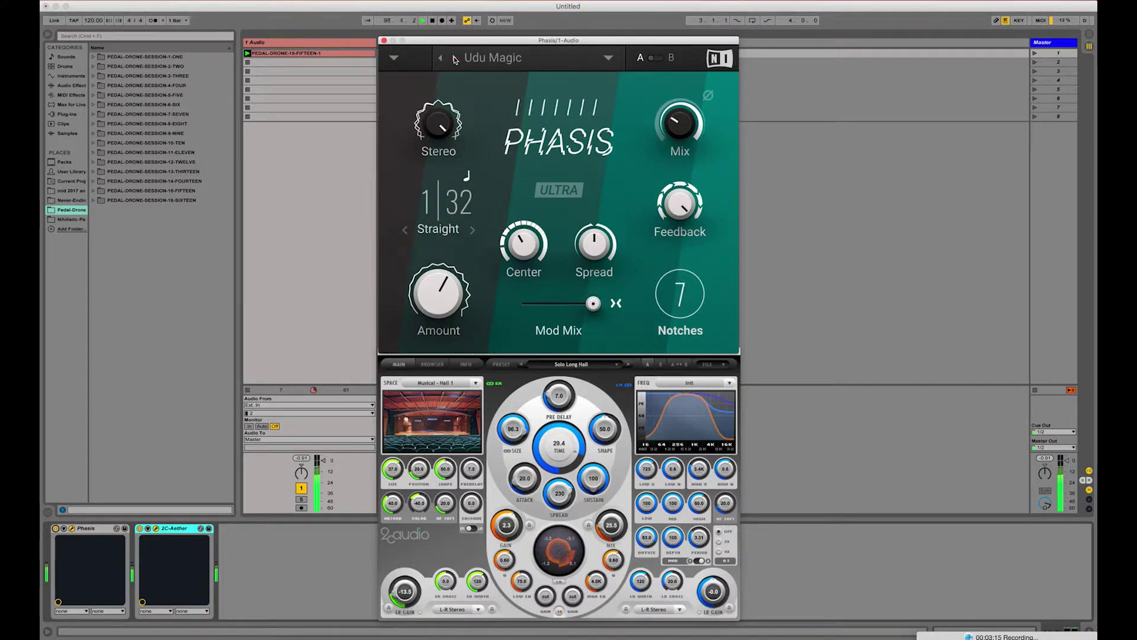
{"action": "left_click", "coordinate": [454, 59]}
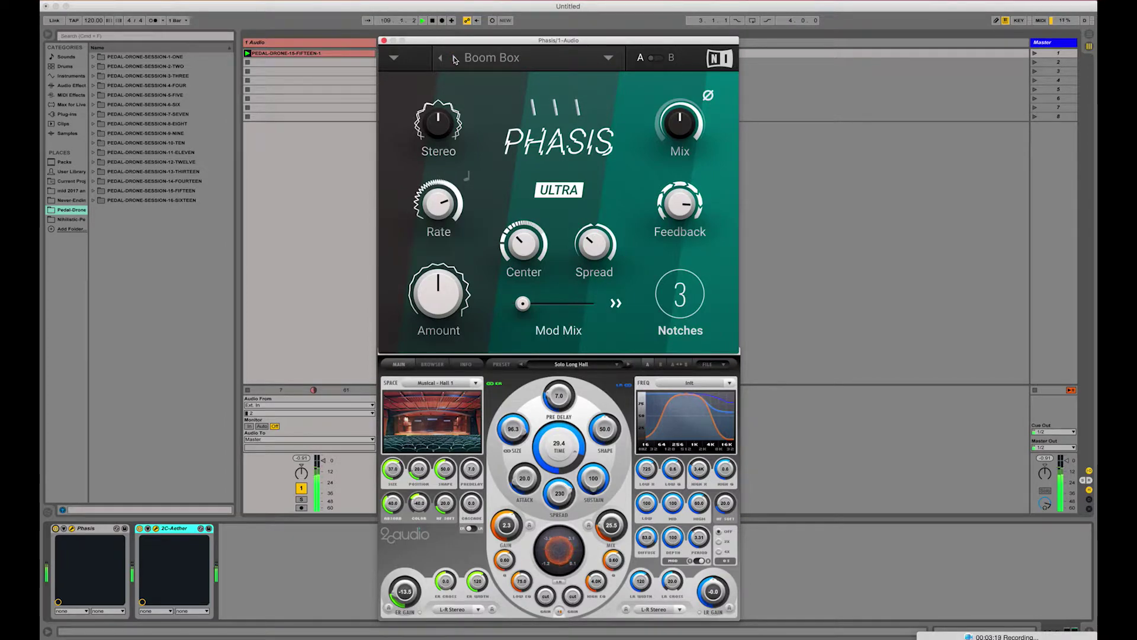
{"action": "left_click", "coordinate": [454, 59]}
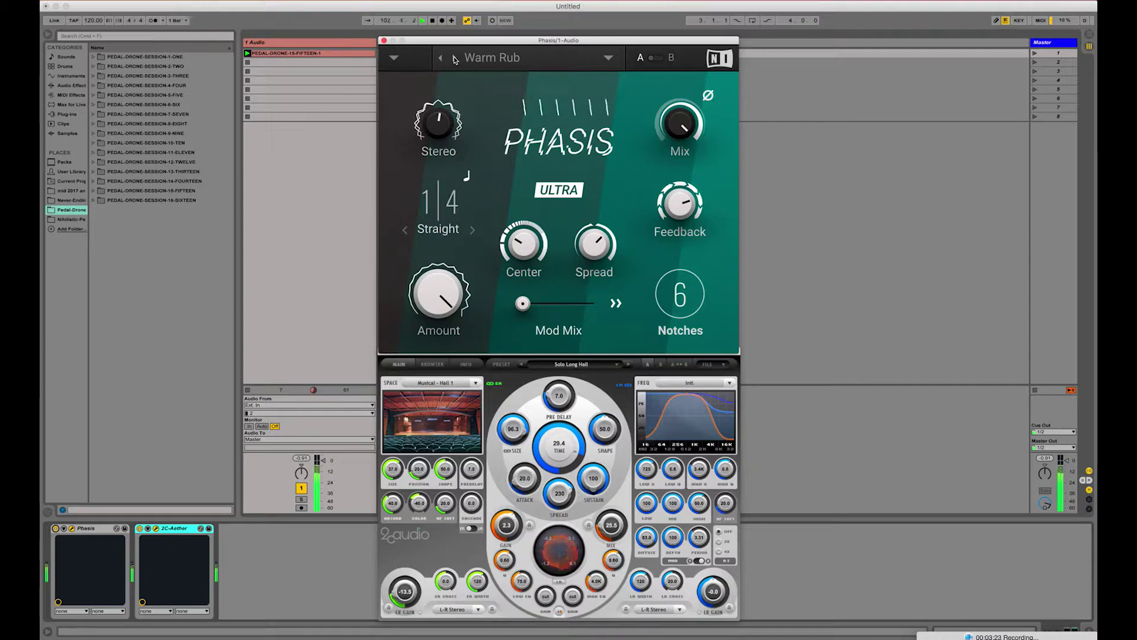
{"action": "left_click", "coordinate": [455, 59]}
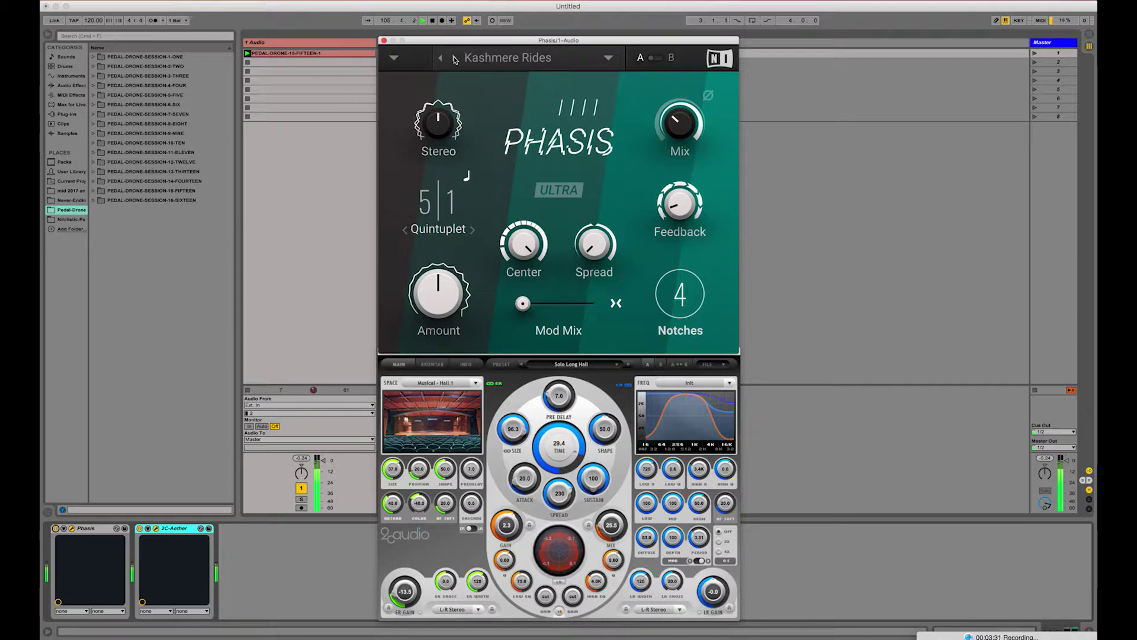
{"action": "left_click", "coordinate": [454, 59]}
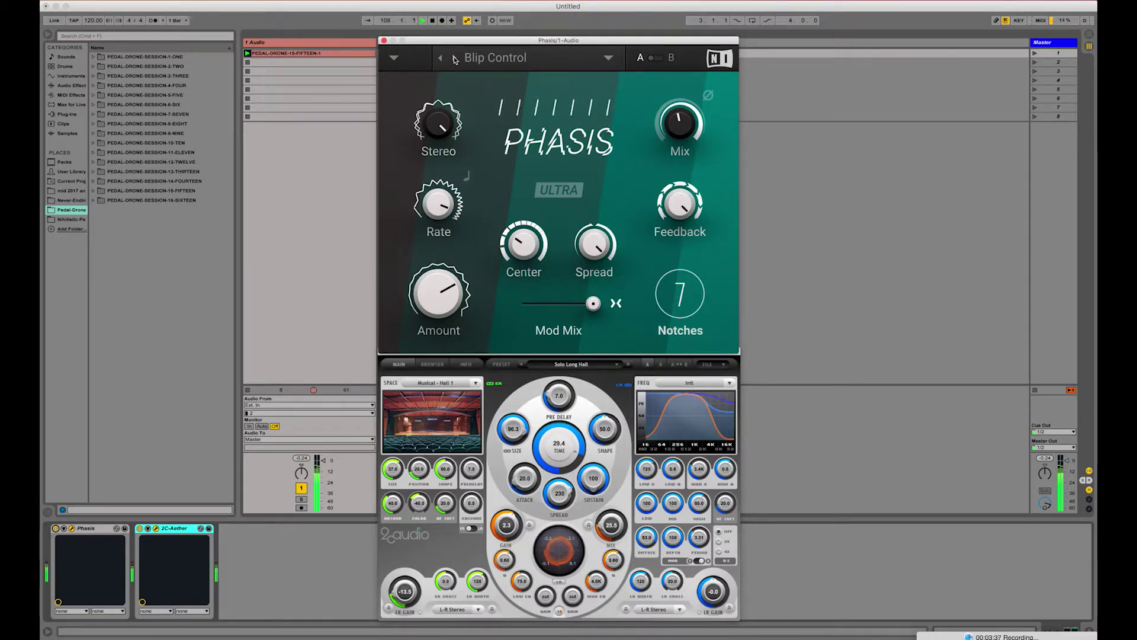
{"action": "left_click", "coordinate": [454, 59]}
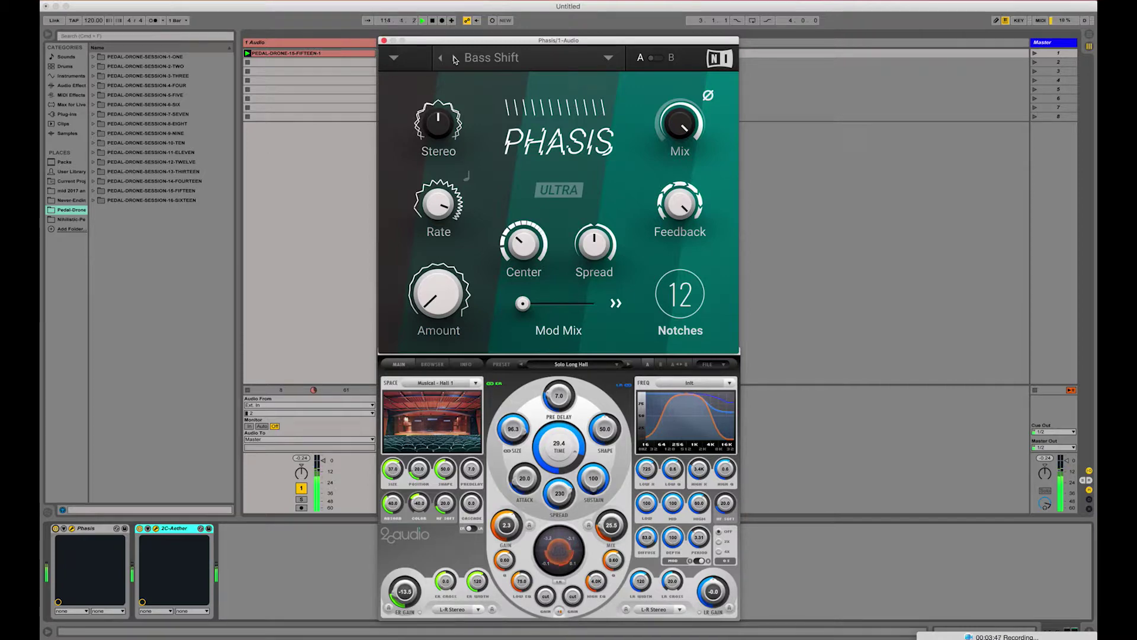
{"action": "left_click", "coordinate": [454, 58]}
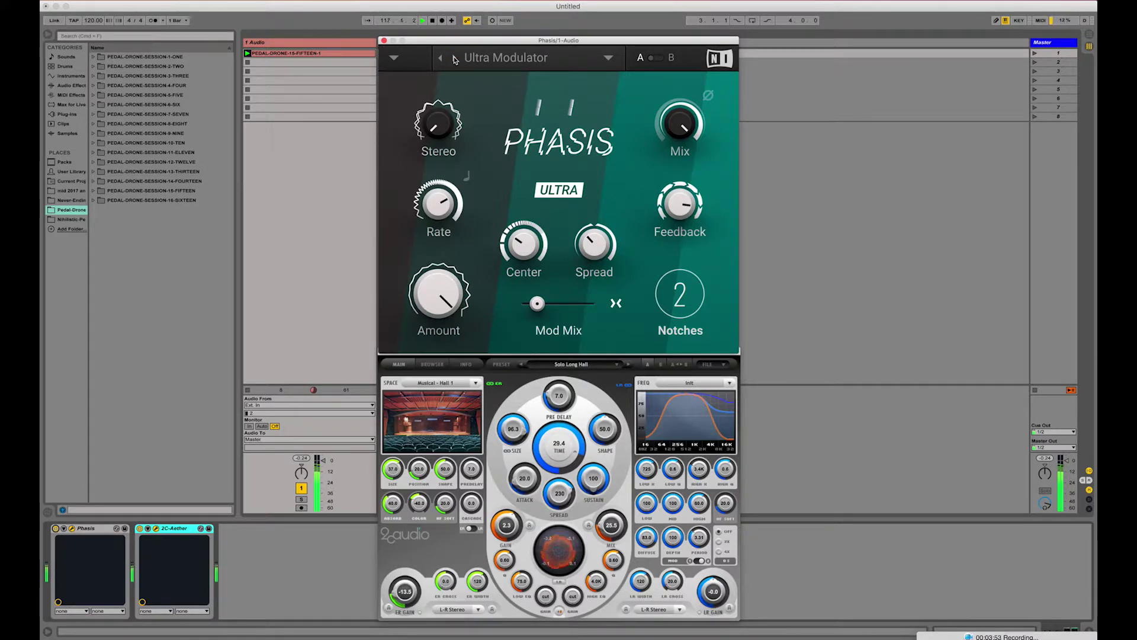
- Audition the next Phasis presets in order, from Push Back through Dizzy, Droning and Robotic Voice to Stab SciFi
{"action": "left_click", "coordinate": [455, 59]}
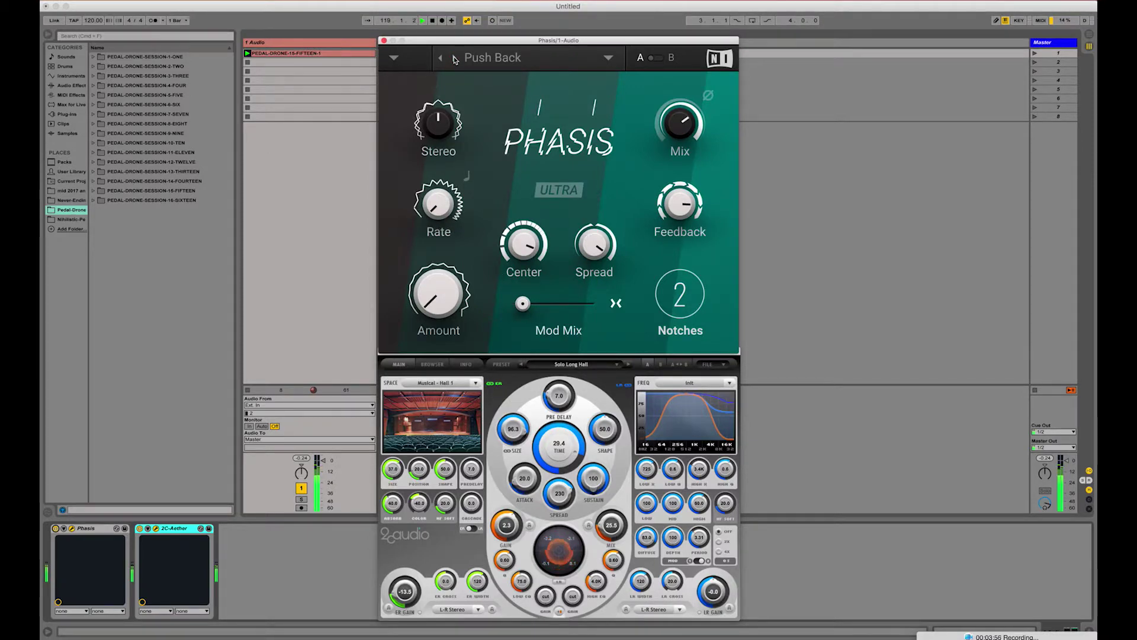
{"action": "left_click", "coordinate": [455, 59]}
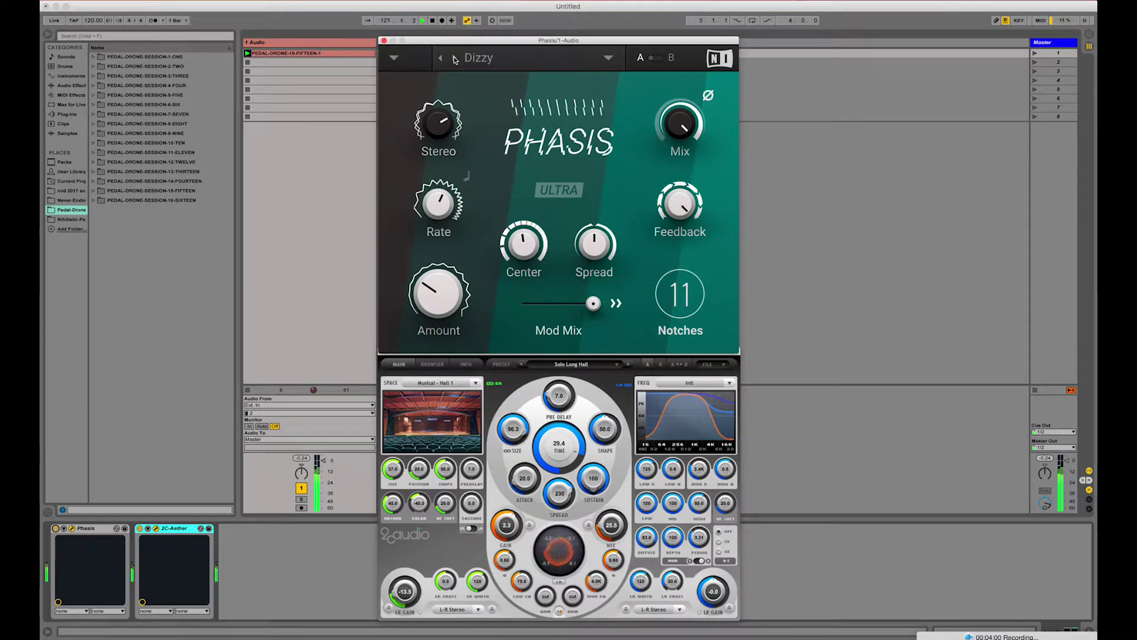
{"action": "left_click", "coordinate": [455, 59]}
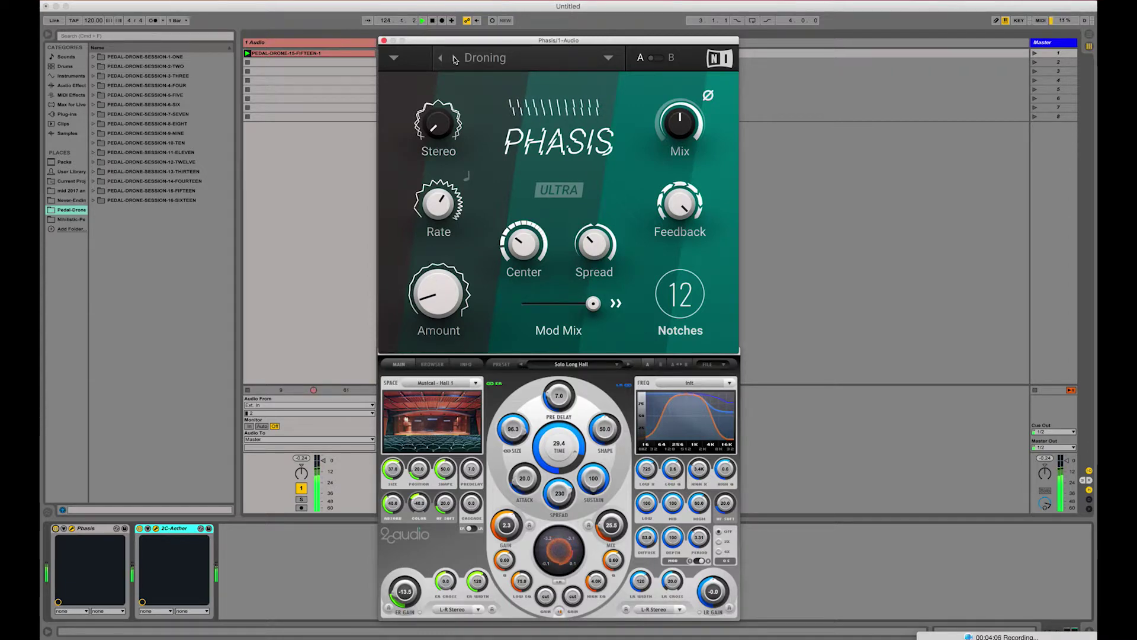
{"action": "left_click", "coordinate": [455, 59]}
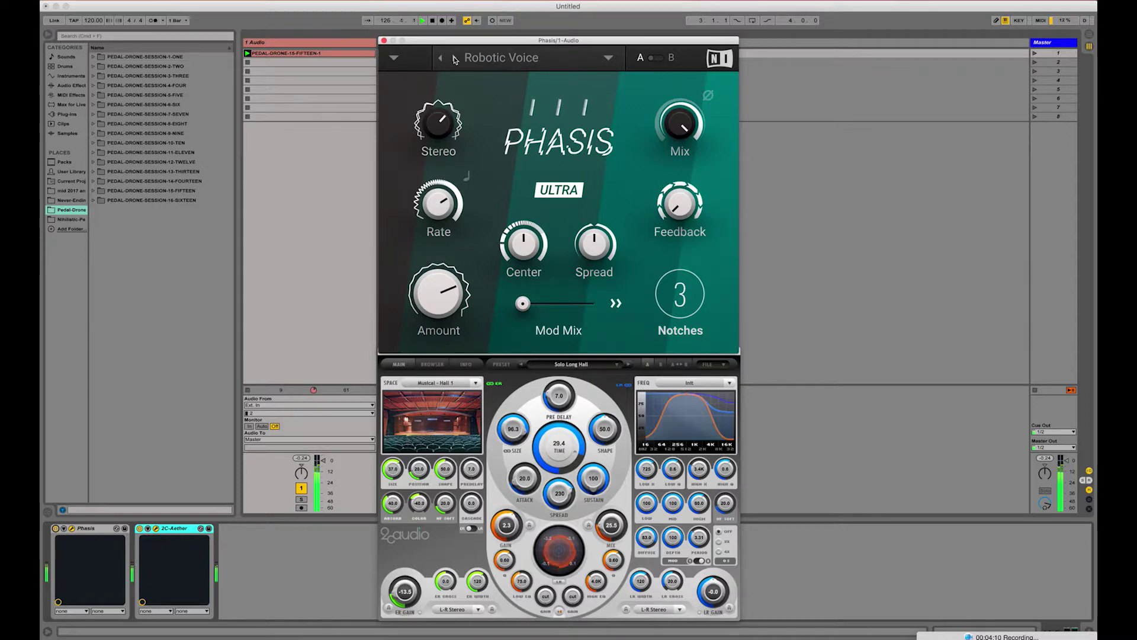
{"action": "left_click", "coordinate": [455, 59]}
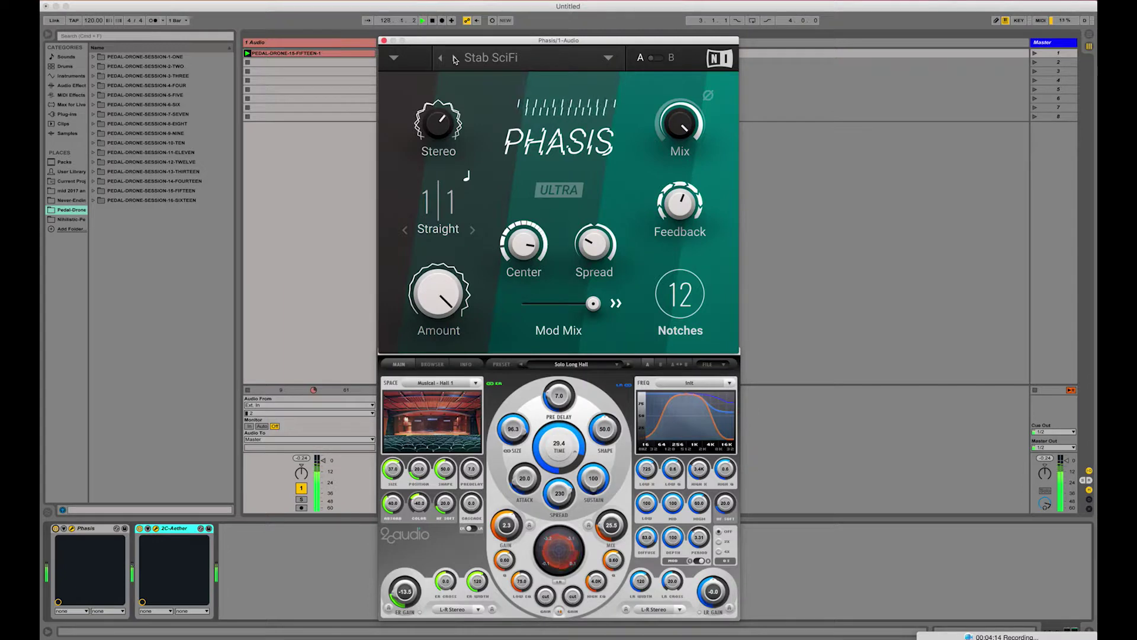
- Listen to the Phasis presets Back Rub, Auto Pan, Behind U and Center Removal one after another
{"action": "left_click", "coordinate": [455, 59]}
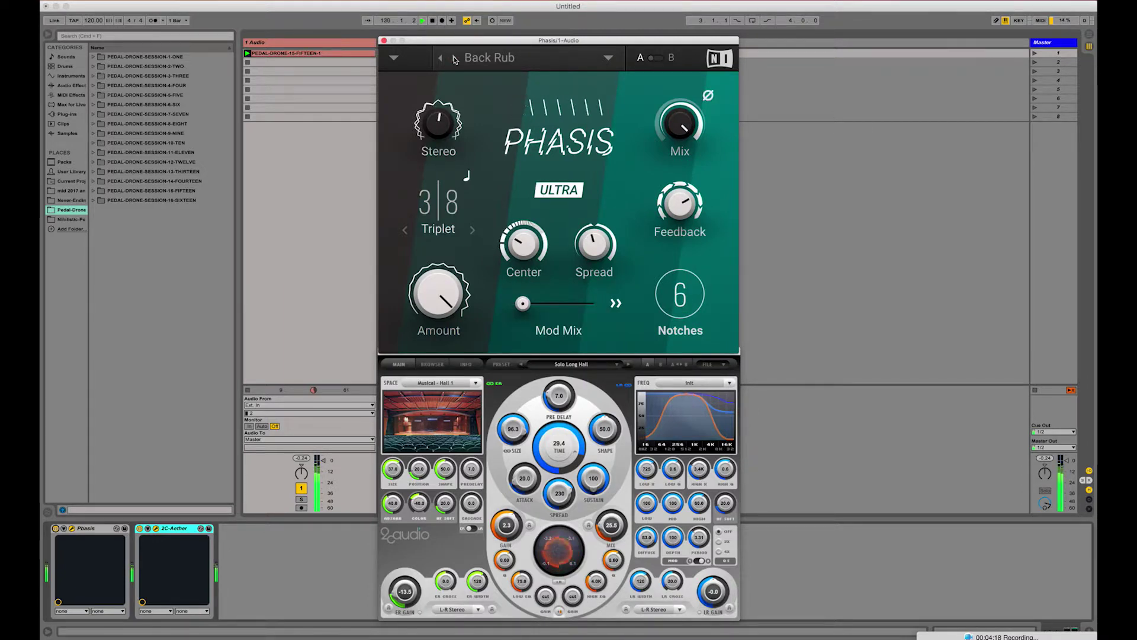
{"action": "left_click", "coordinate": [455, 60]}
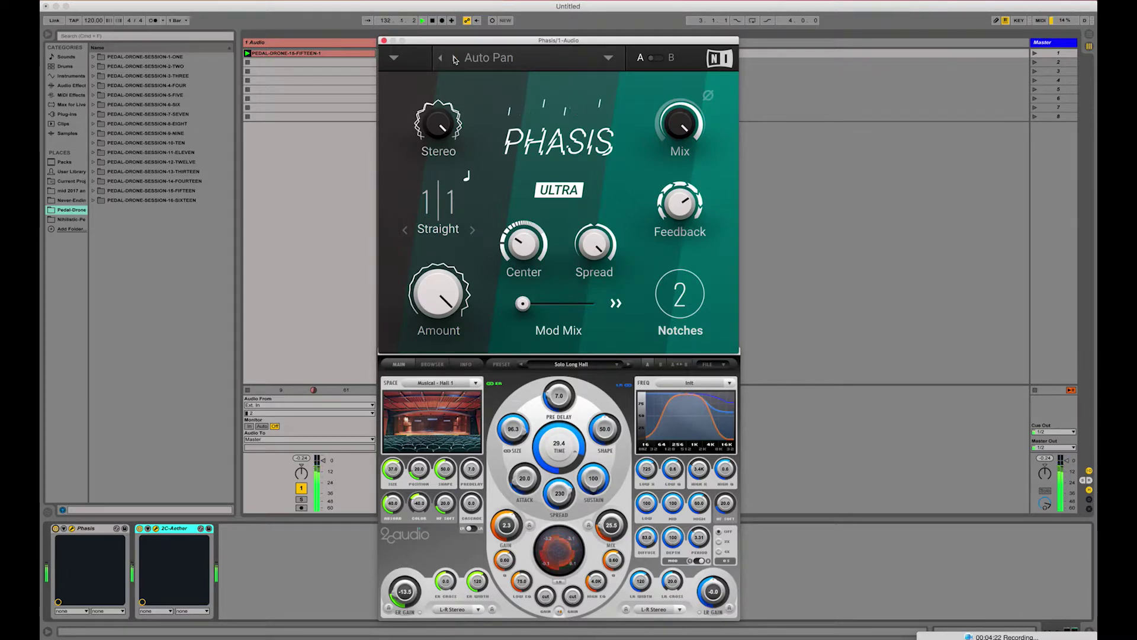
{"action": "left_click", "coordinate": [454, 60]}
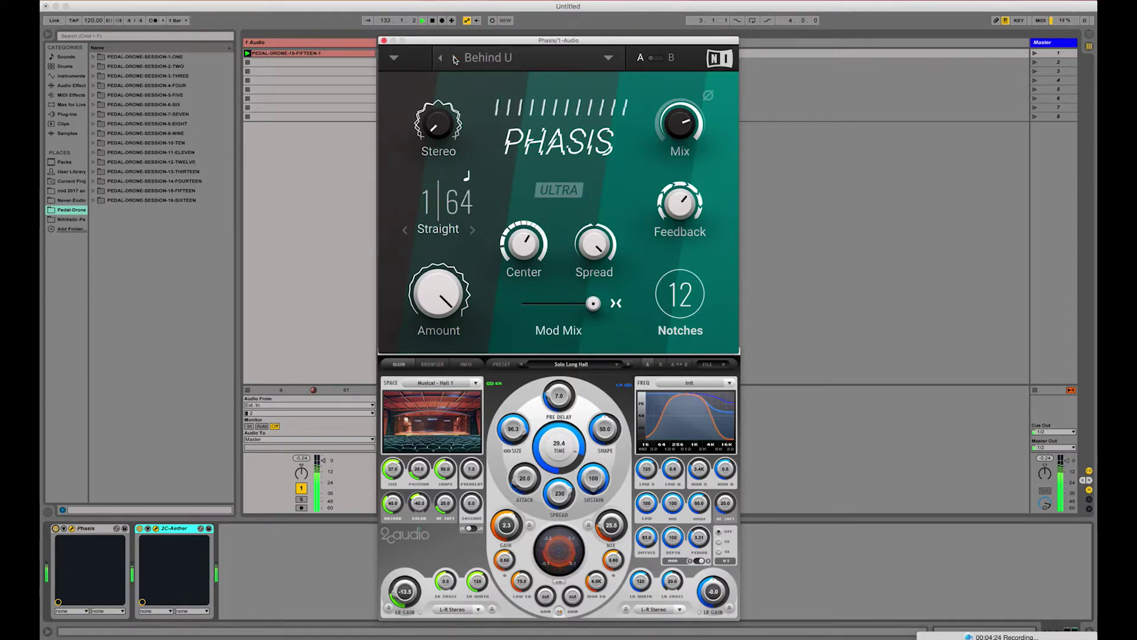
{"action": "left_click", "coordinate": [455, 59]}
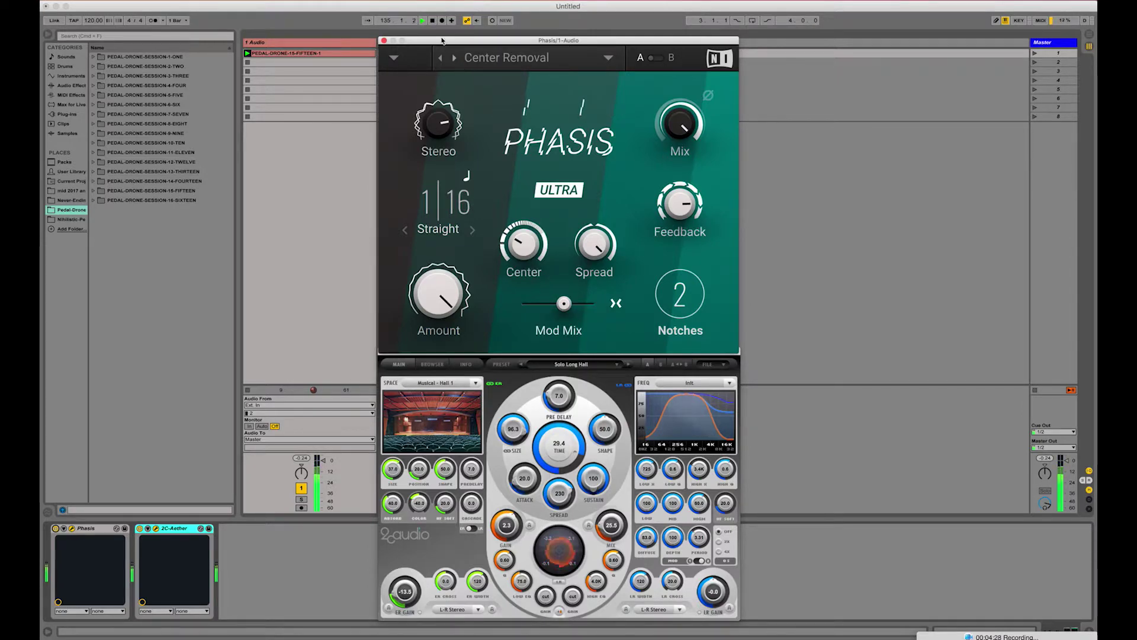
- Step through the presets Bit Crush, Ear Plugs, Gurgler and Phase Filter, ending on INIT - Phasis
{"action": "left_click", "coordinate": [455, 59]}
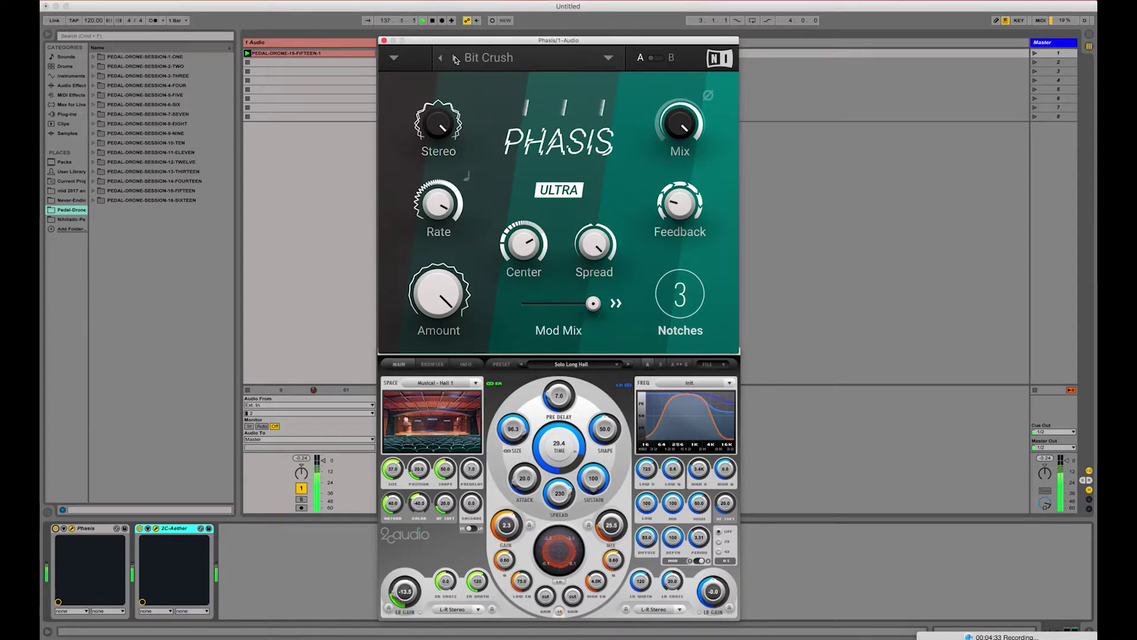
{"action": "left_click", "coordinate": [455, 58]}
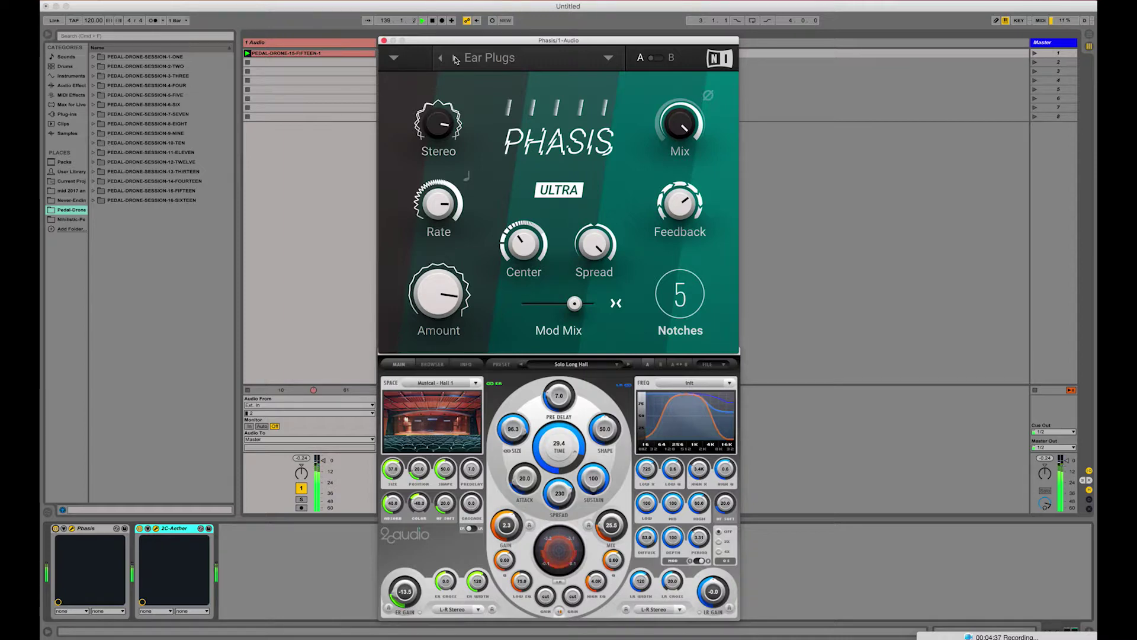
{"action": "left_click", "coordinate": [455, 59]}
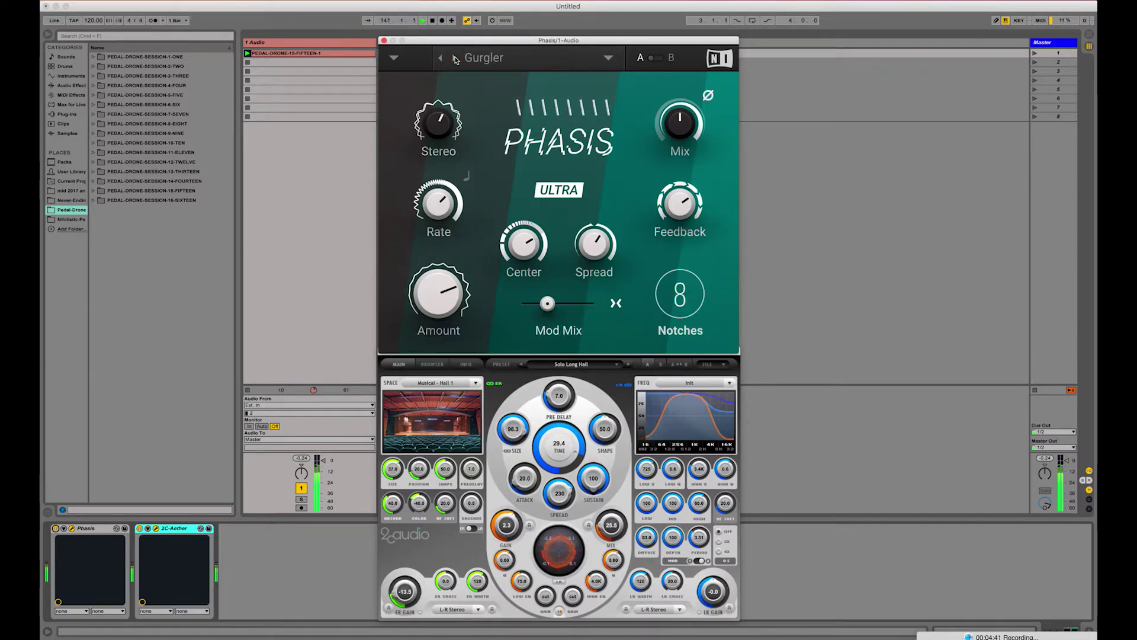
{"action": "left_click", "coordinate": [455, 58]}
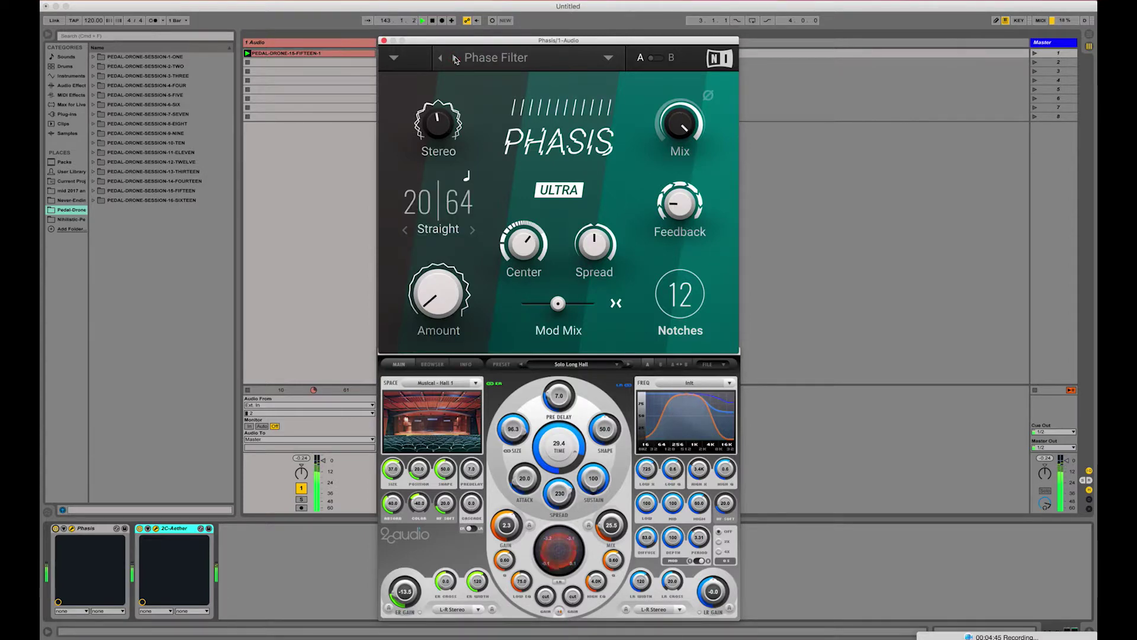
{"action": "left_click", "coordinate": [455, 58]}
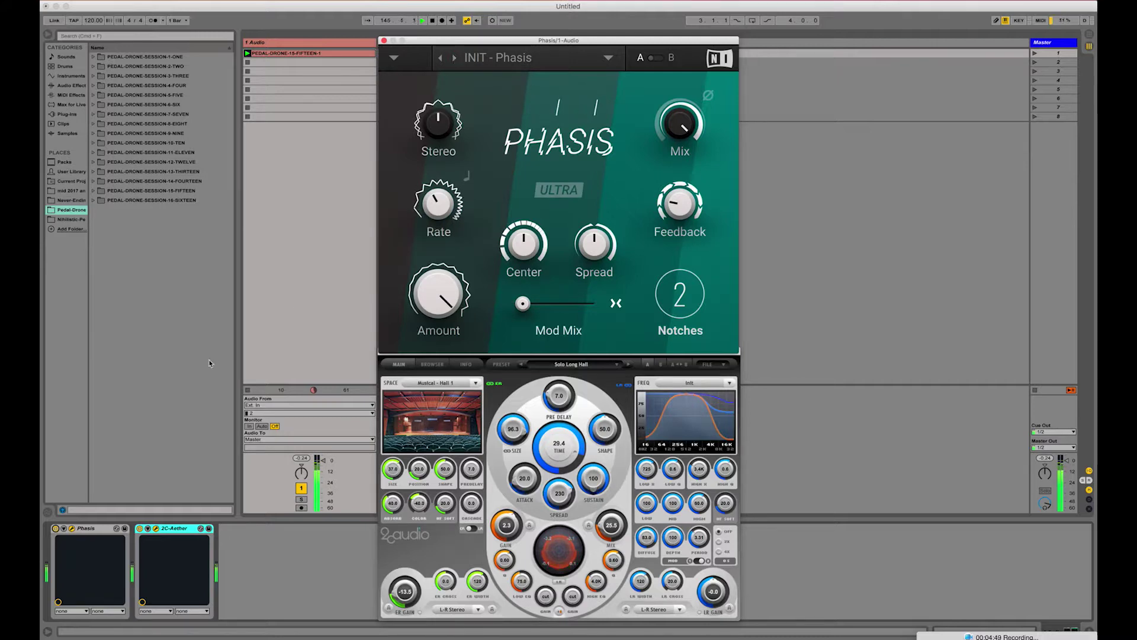
- Bypass the 2C-Aether reverb and set Phasis to maximum Rate, 86% Amount and maximum Stereo
{"action": "left_click", "coordinate": [139, 528]}
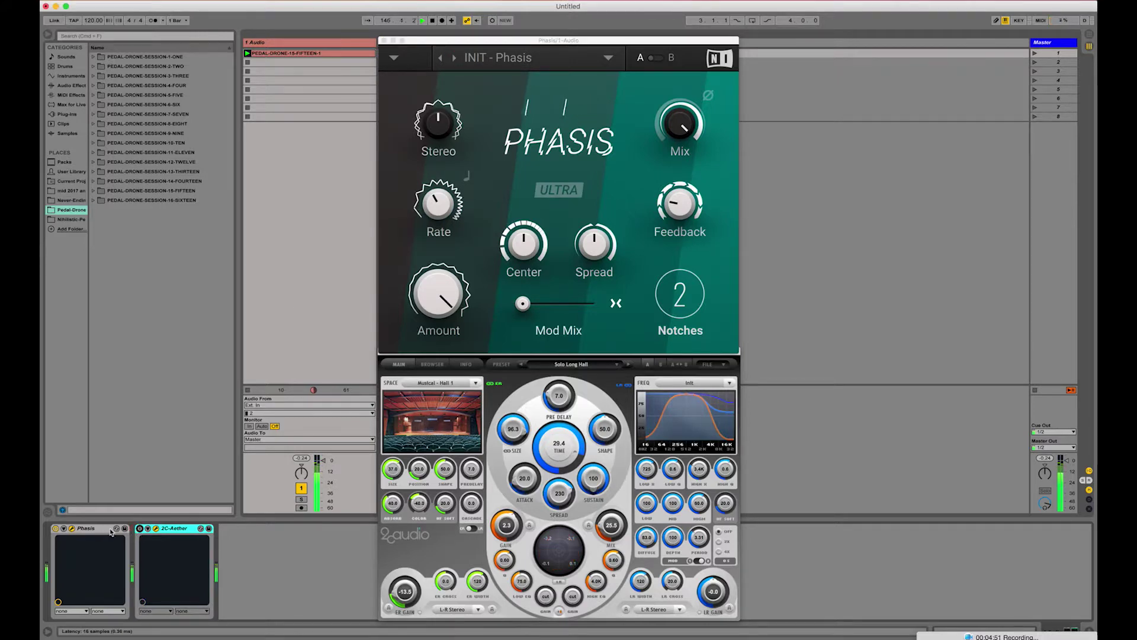
{"action": "mouse_move", "coordinate": [443, 218]}
{"action": "left_click_drag", "start_coordinate": [444, 218], "coordinate": [444, 183]}
{"action": "left_click_drag", "start_coordinate": [434, 286], "coordinate": [434, 296]}
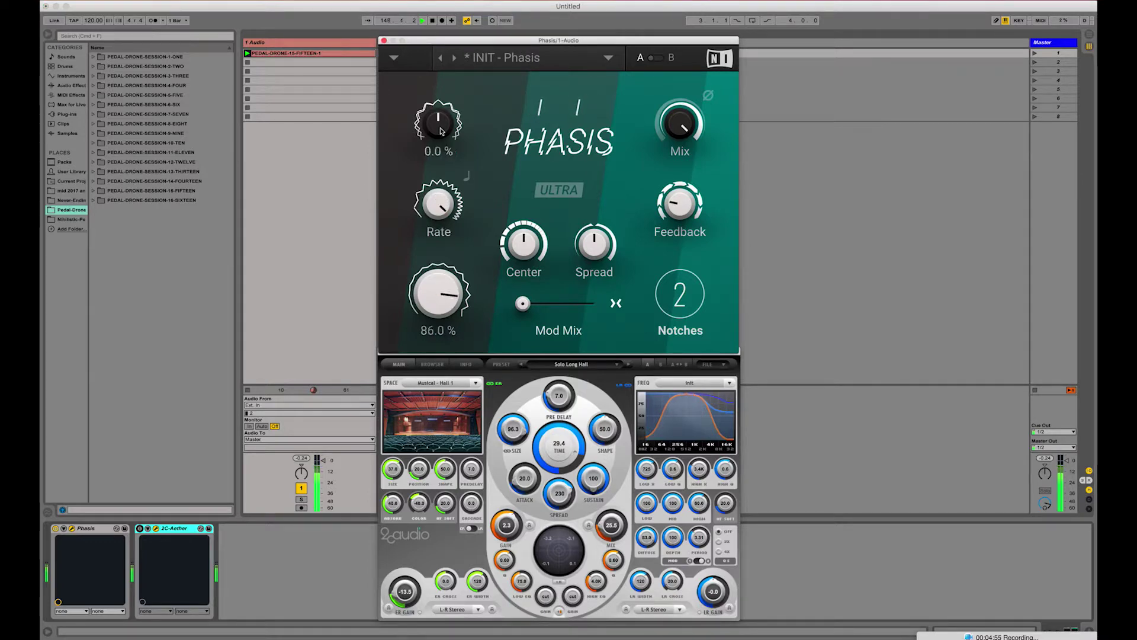
{"action": "left_click_drag", "start_coordinate": [438, 122], "coordinate": [439, 100]}
- Lower the Phasis Center slightly, enable Ultra mode, set Notches to 12 and raise Feedback to a high level
{"action": "left_click_drag", "start_coordinate": [523, 243], "coordinate": [524, 255]}
{"action": "left_click", "coordinate": [559, 190]}
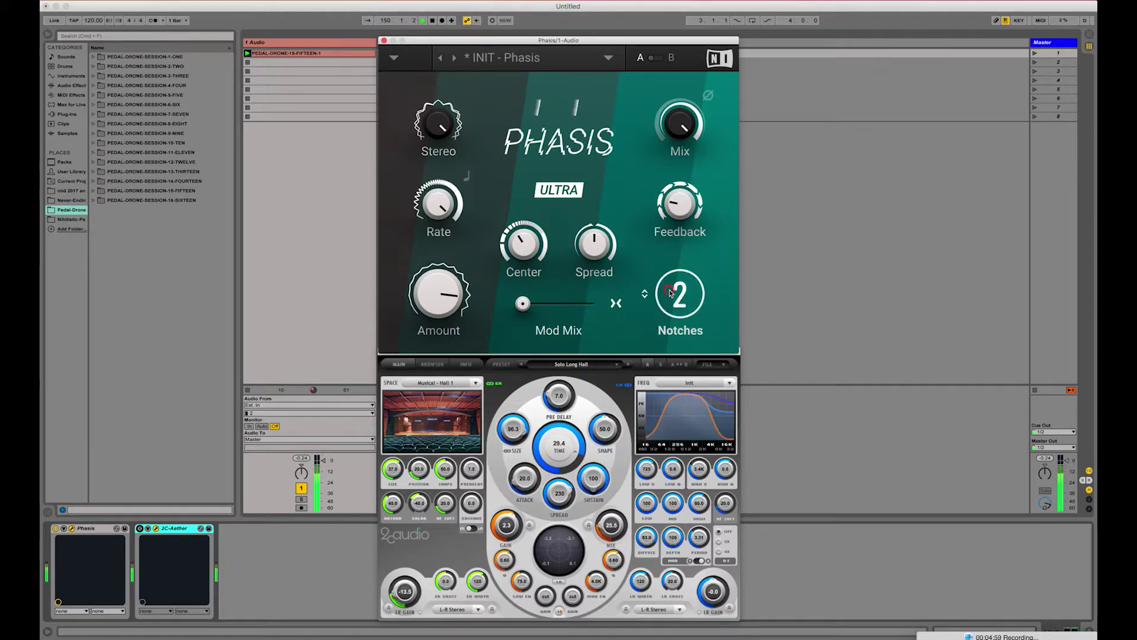
{"action": "left_click_drag", "start_coordinate": [679, 294], "coordinate": [680, 270]}
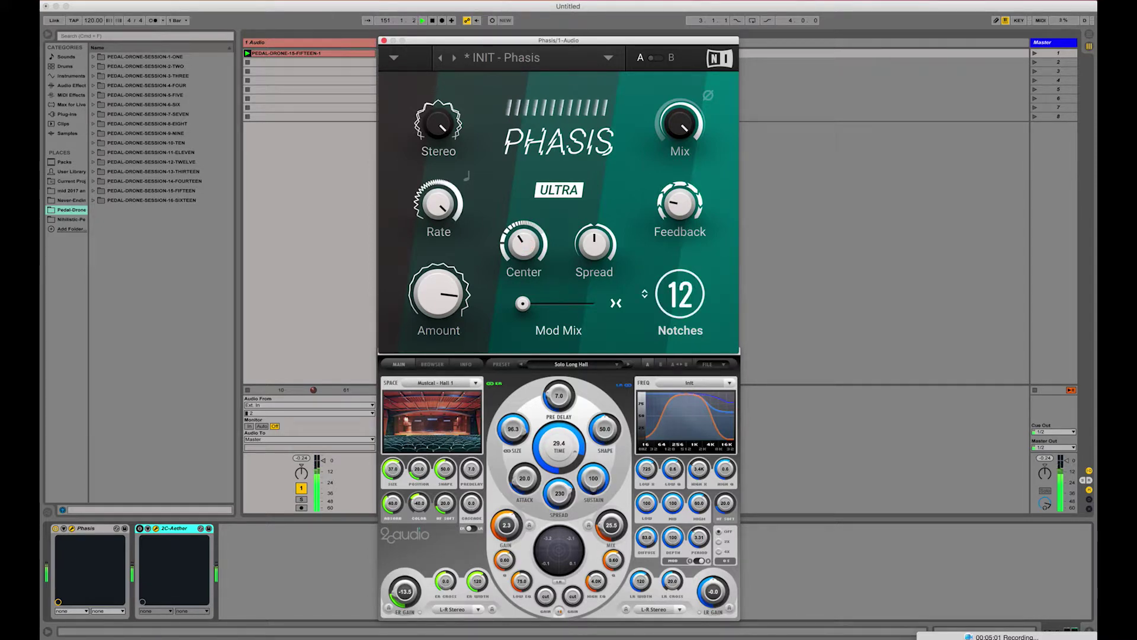
{"action": "left_click_drag", "start_coordinate": [680, 204], "coordinate": [675, 177]}
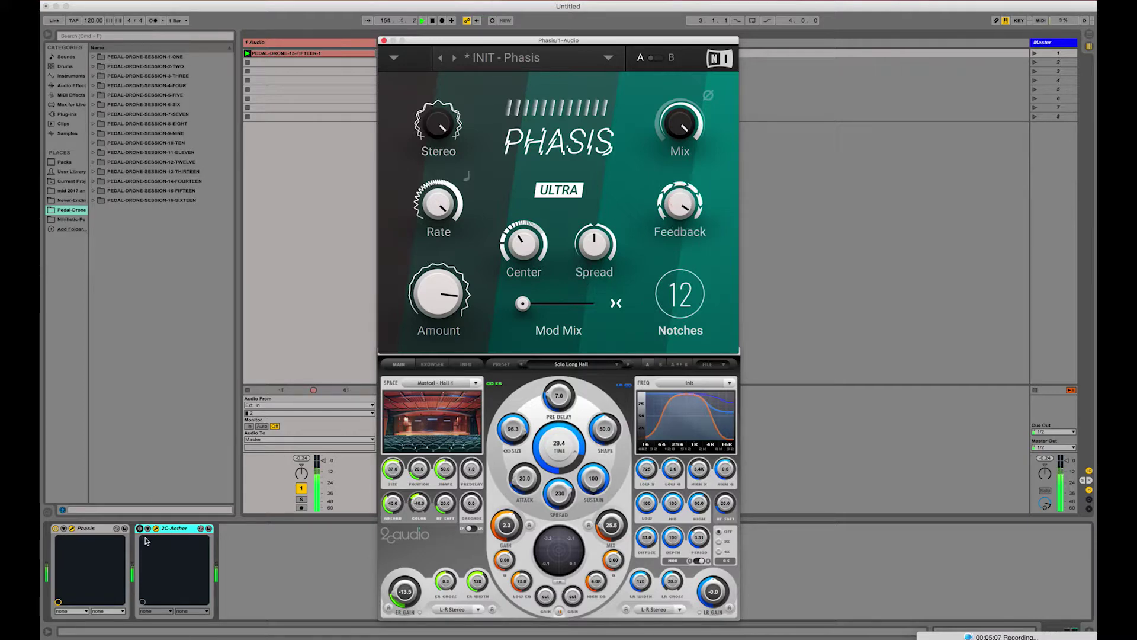
- Turn the Phasis Center down a little further, and set Mod Mix to 81.5% and Spread to 67%
{"action": "left_click_drag", "start_coordinate": [524, 237], "coordinate": [525, 246]}
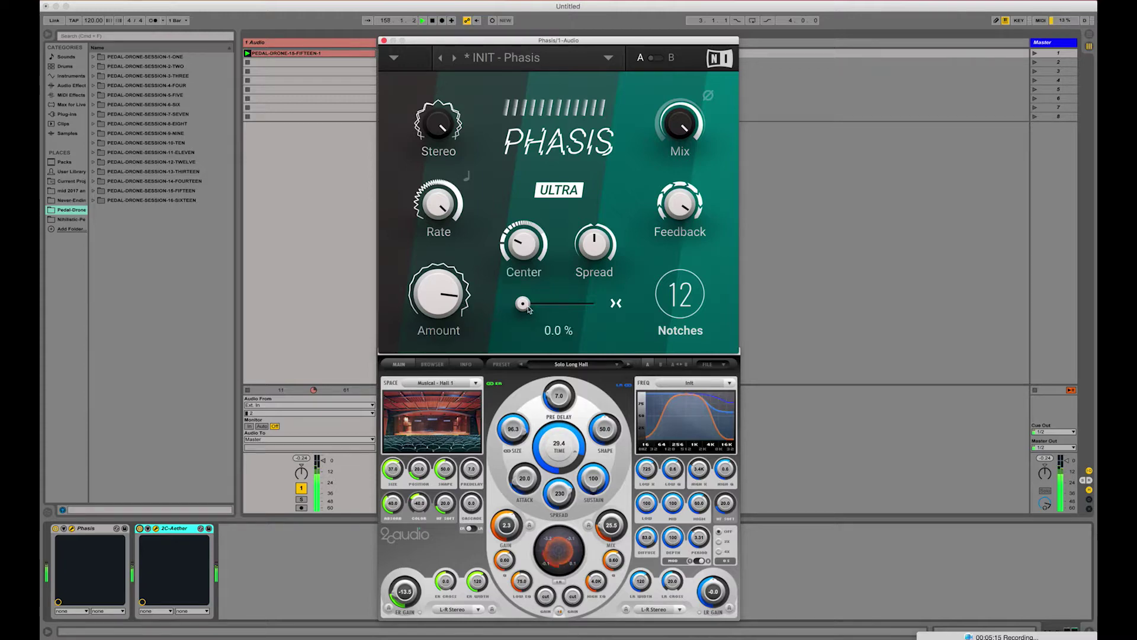
{"action": "left_click_drag", "start_coordinate": [523, 303], "coordinate": [581, 304]}
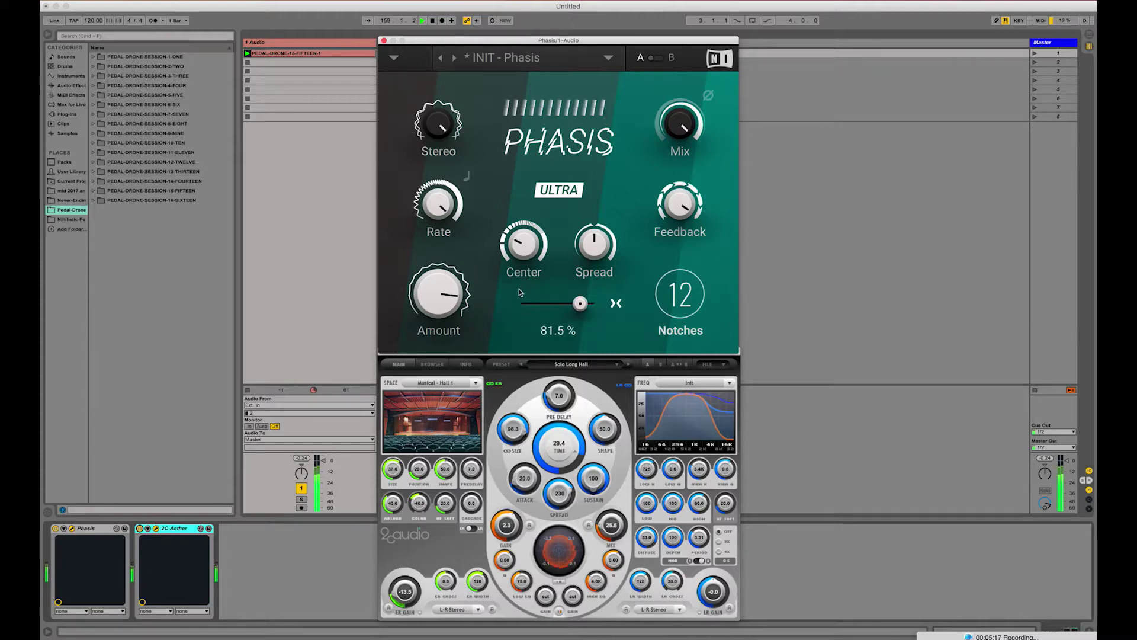
{"action": "mouse_move", "coordinate": [600, 239]}
{"action": "left_click_drag", "start_coordinate": [600, 239], "coordinate": [600, 228]}
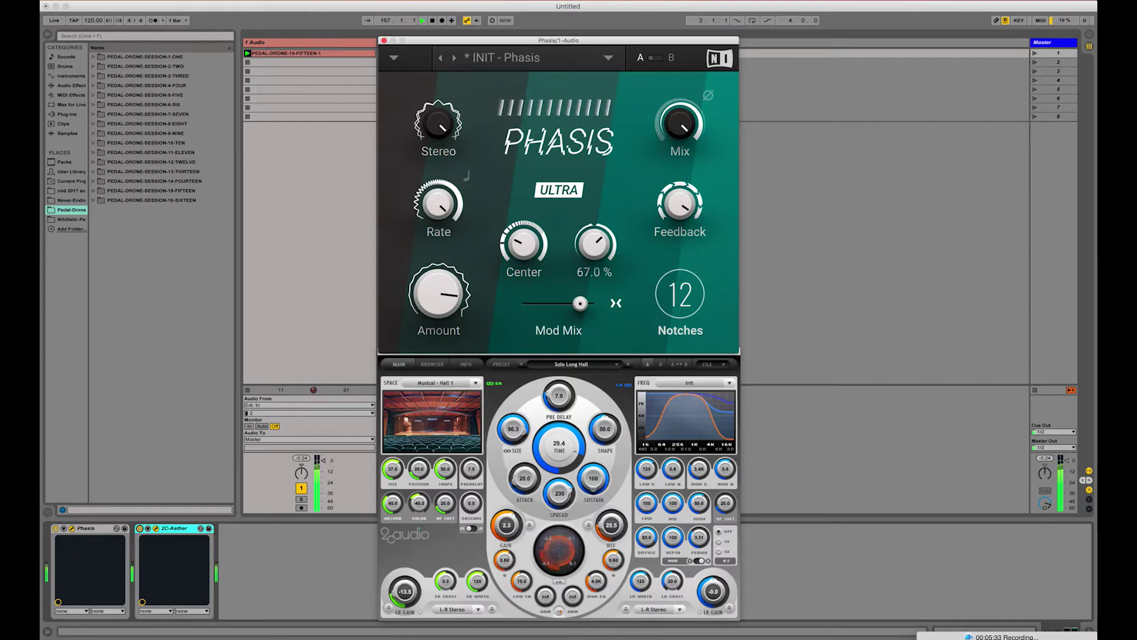
{"action": "left_click_drag", "start_coordinate": [600, 228], "coordinate": [600, 228]}
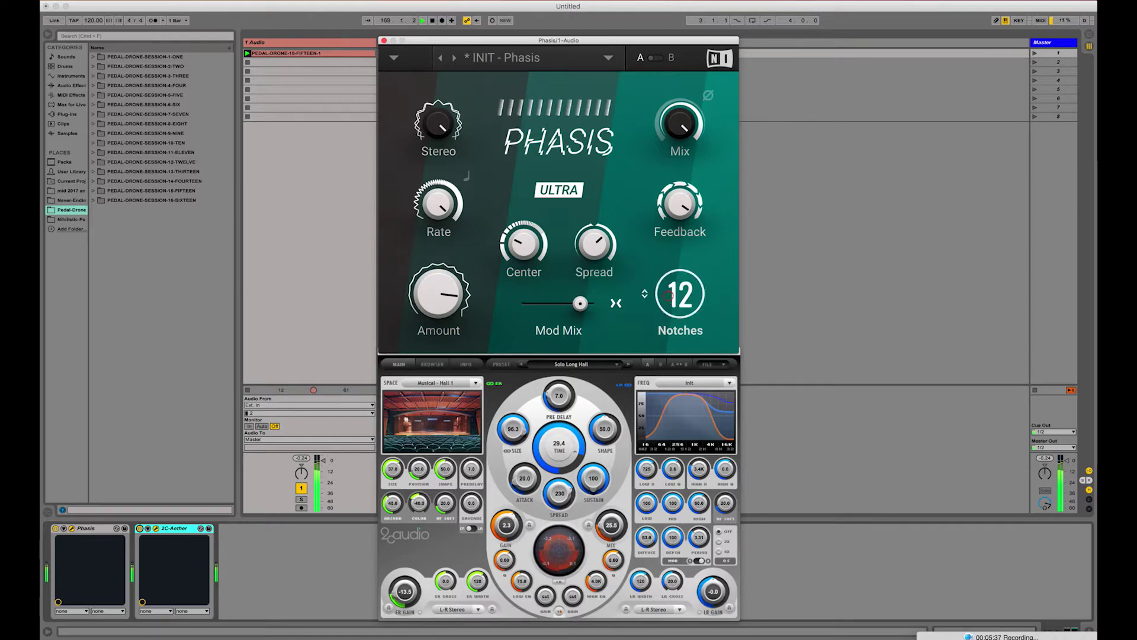
- Reduce the Phasis Notches to 7 and Mod Mix to 73%, and turn down Amount and Rate
{"action": "left_click_drag", "start_coordinate": [668, 294], "coordinate": [668, 299]}
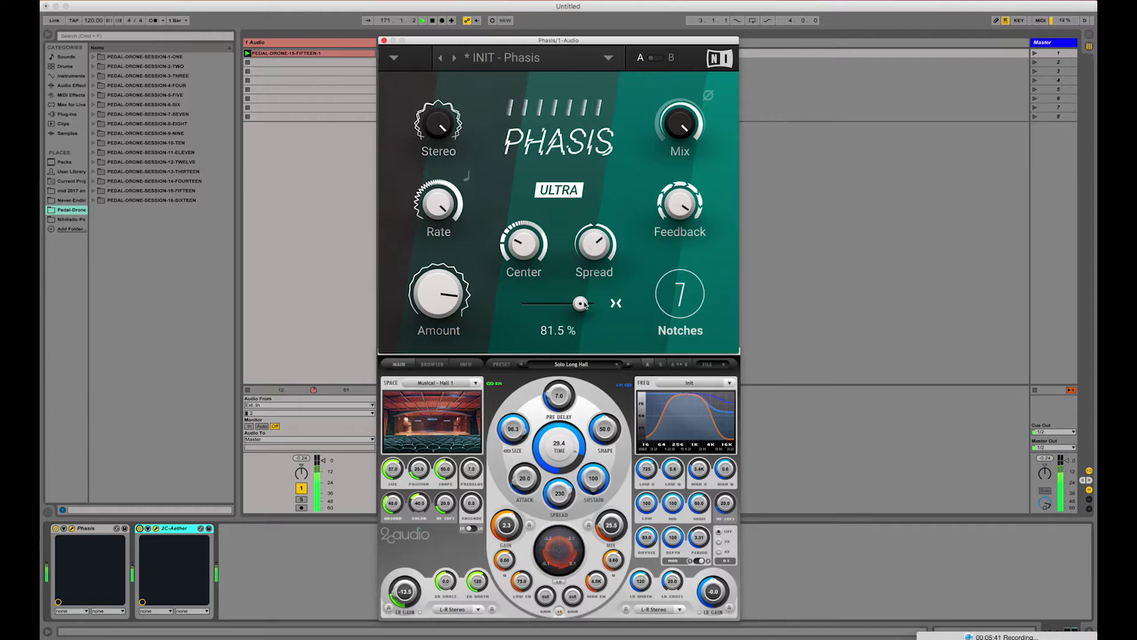
{"action": "left_click_drag", "start_coordinate": [585, 305], "coordinate": [578, 304]}
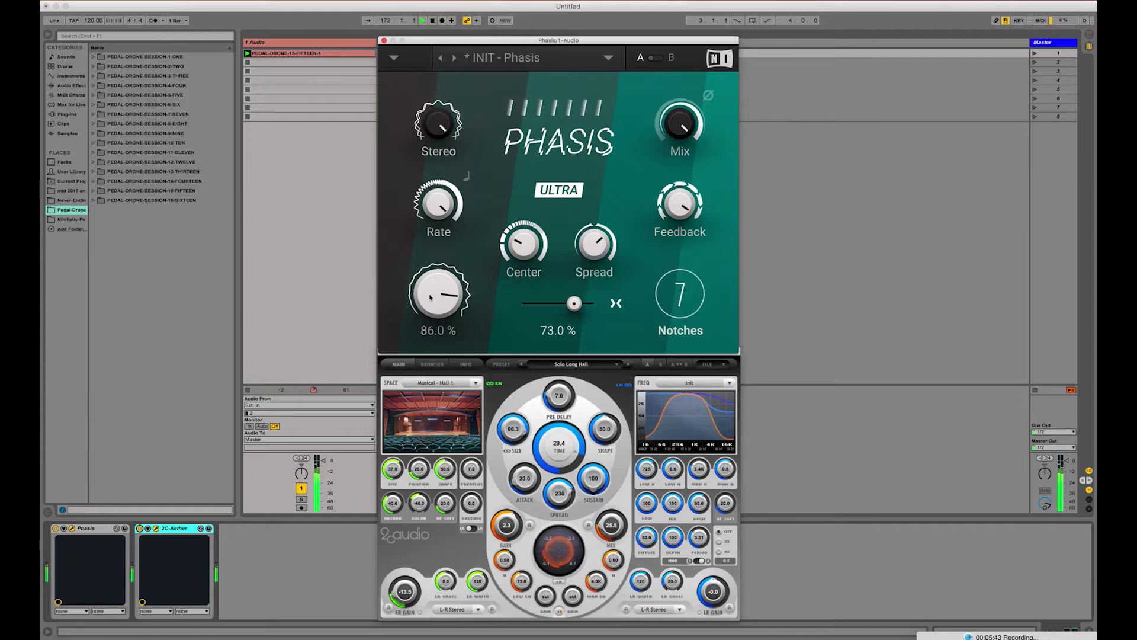
{"action": "left_click_drag", "start_coordinate": [430, 298], "coordinate": [430, 308]}
{"action": "mouse_move", "coordinate": [439, 207]}
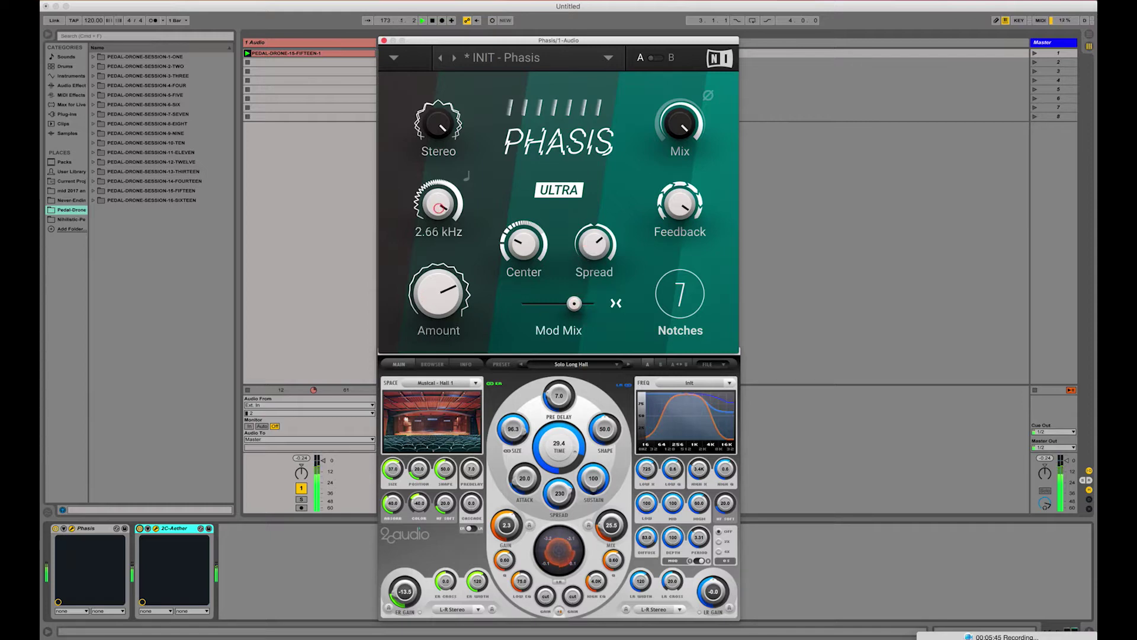
{"action": "mouse_move", "coordinate": [439, 208]}
{"action": "left_mouse_down"}
{"action": "mouse_move", "coordinate": [439, 243]}
{"action": "mouse_move", "coordinate": [441, 214]}
{"action": "left_mouse_up"}
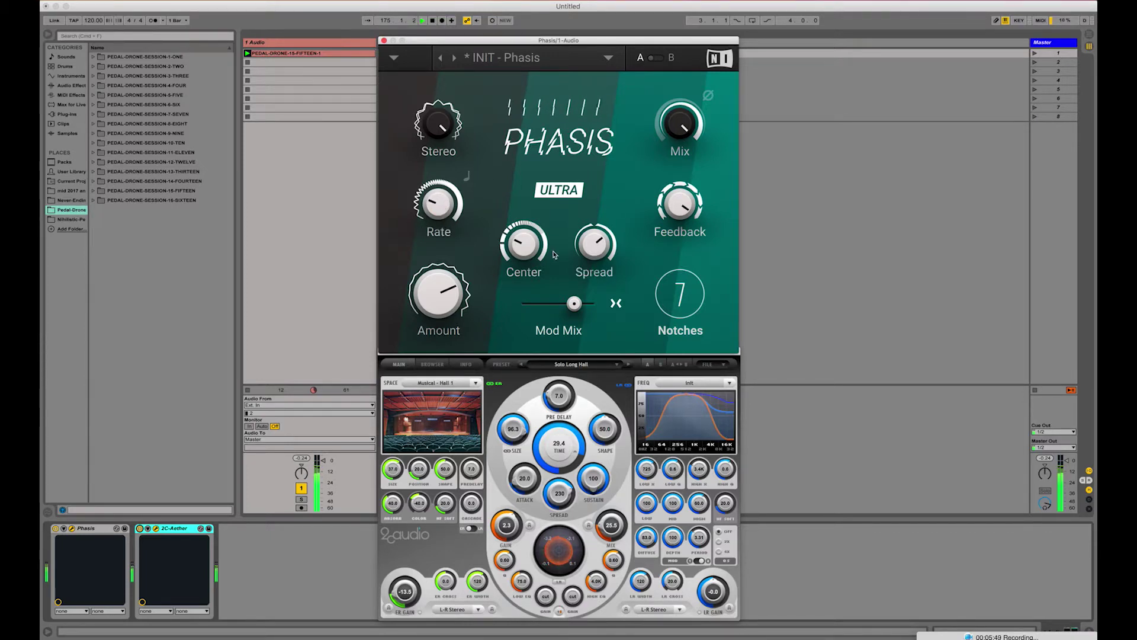
- Raise the 2C-Aether reverb Mix to 42.5 and retune the Phasis Center to 31.4 Hz
{"action": "left_click_drag", "start_coordinate": [525, 245], "coordinate": [526, 266]}
{"action": "left_click_drag", "start_coordinate": [608, 532], "coordinate": [608, 510]}
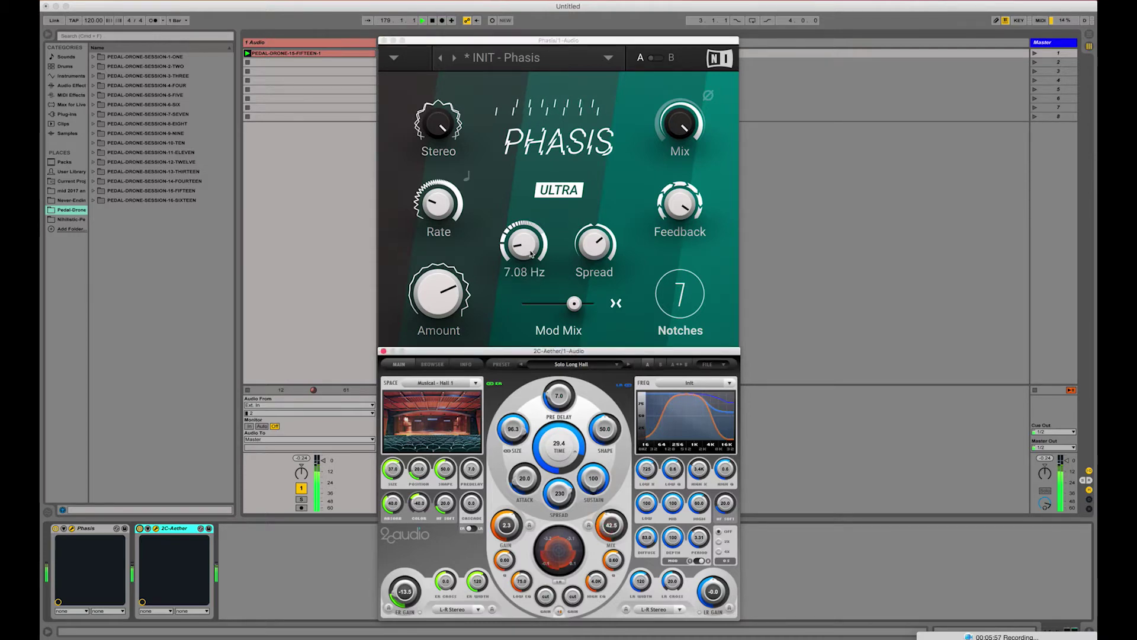
{"action": "left_click_drag", "start_coordinate": [529, 249], "coordinate": [529, 232]}
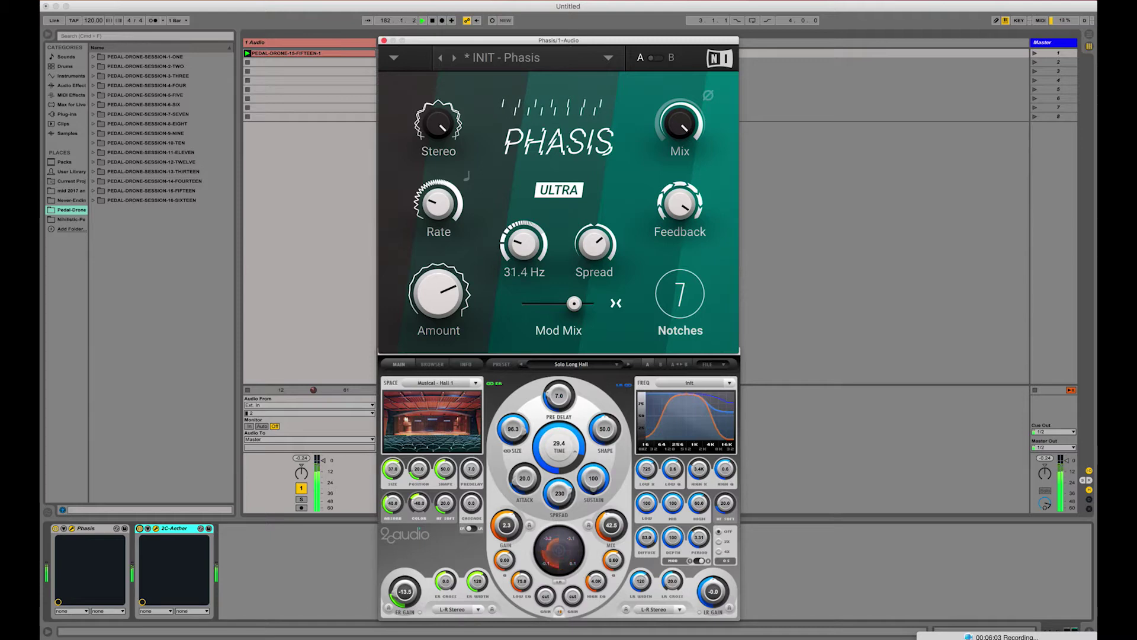
- Increase the Phasis Rate slightly, bring Notches back up to 12 and set Mod Mix to 32%
{"action": "left_click_drag", "start_coordinate": [438, 203], "coordinate": [437, 197]}
{"action": "left_click_drag", "start_coordinate": [644, 294], "coordinate": [645, 291]}
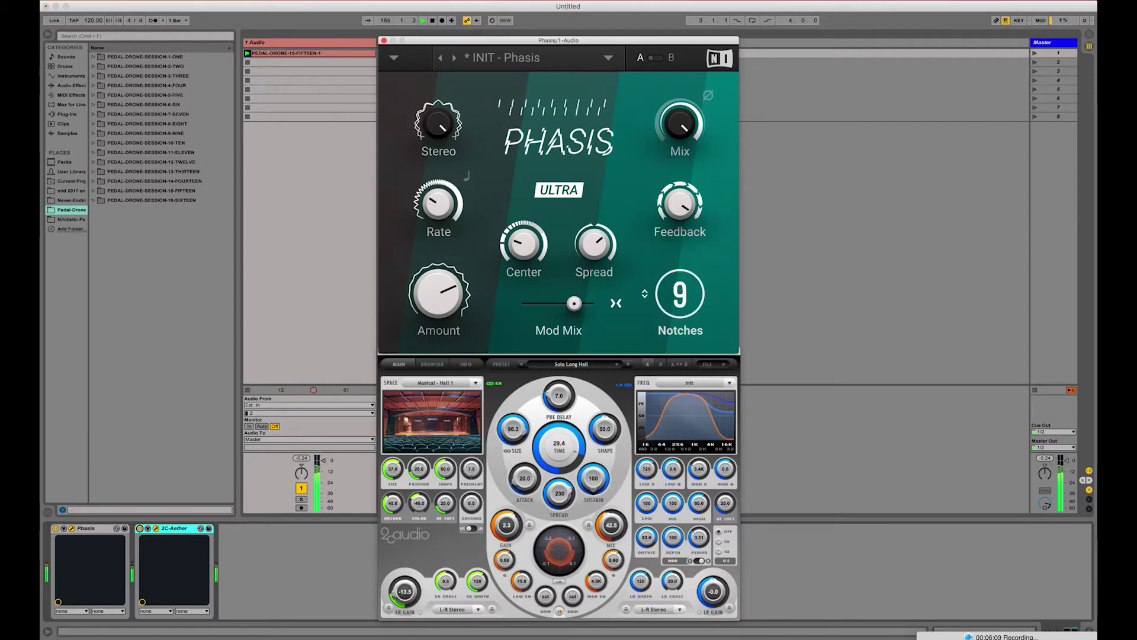
{"action": "left_click_drag", "start_coordinate": [644, 294], "coordinate": [645, 292]}
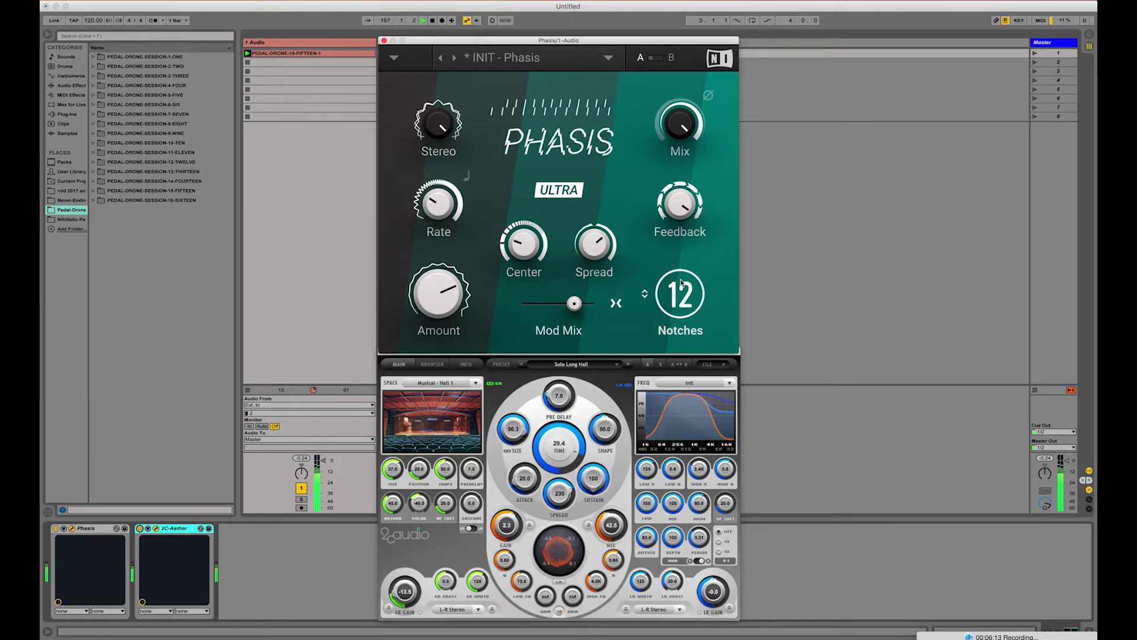
{"action": "left_click_drag", "start_coordinate": [574, 304], "coordinate": [545, 304]}
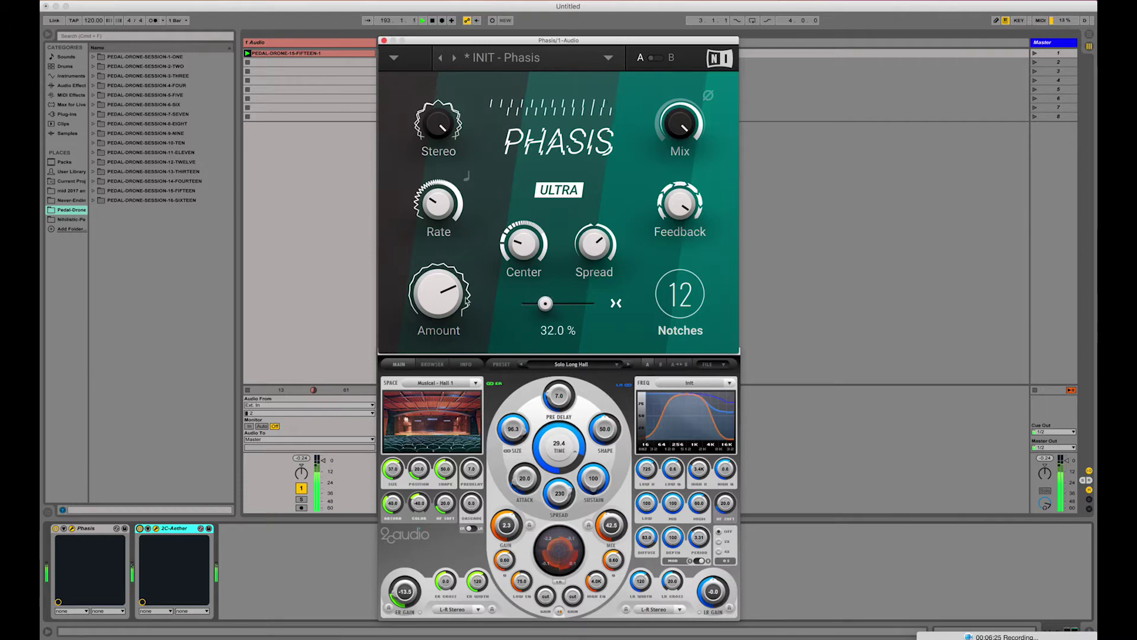
- Turn the Phasis Amount well below half, reduce Rate slightly, and stop the drone clip on the Audio track
{"action": "left_click_drag", "start_coordinate": [467, 301], "coordinate": [468, 332]}
{"action": "left_click_drag", "start_coordinate": [439, 212], "coordinate": [439, 226]}
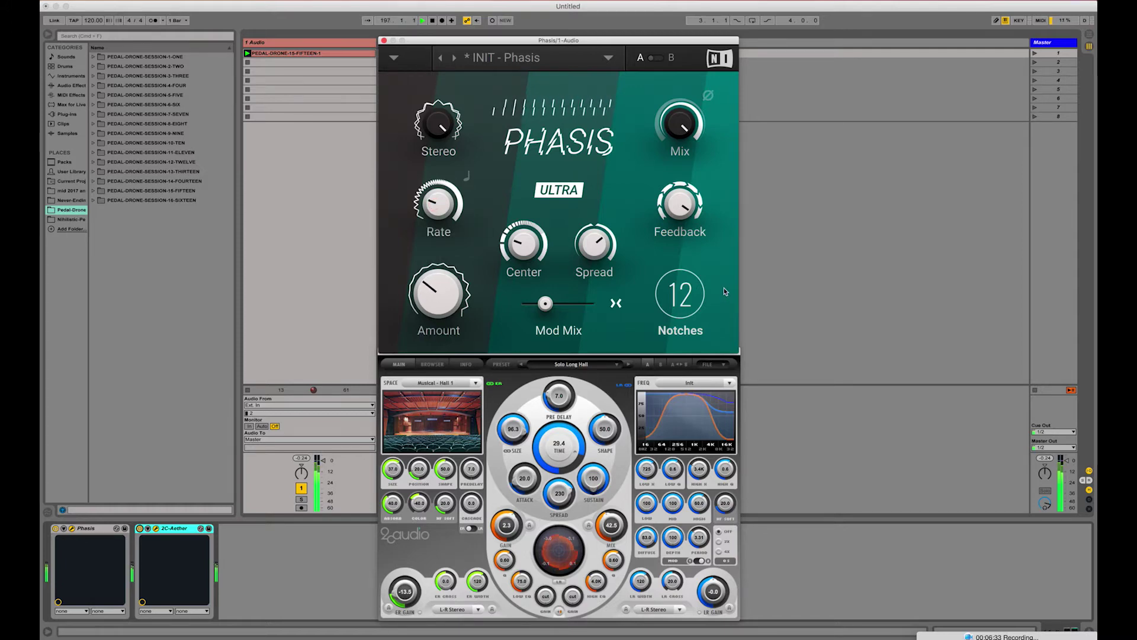
{"action": "left_click", "coordinate": [247, 394]}
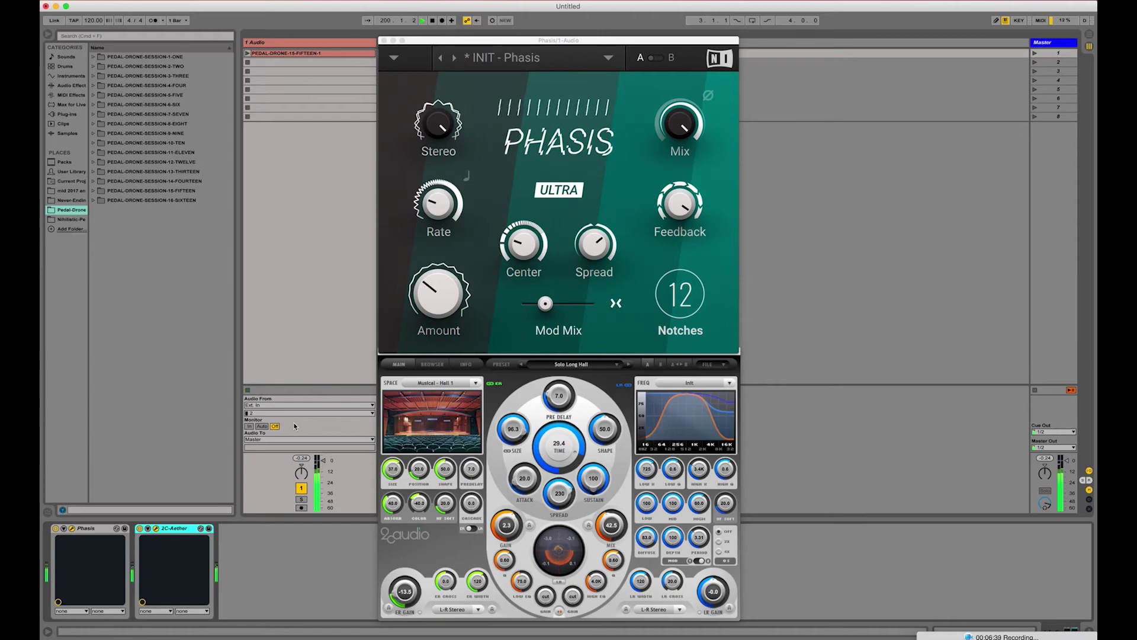